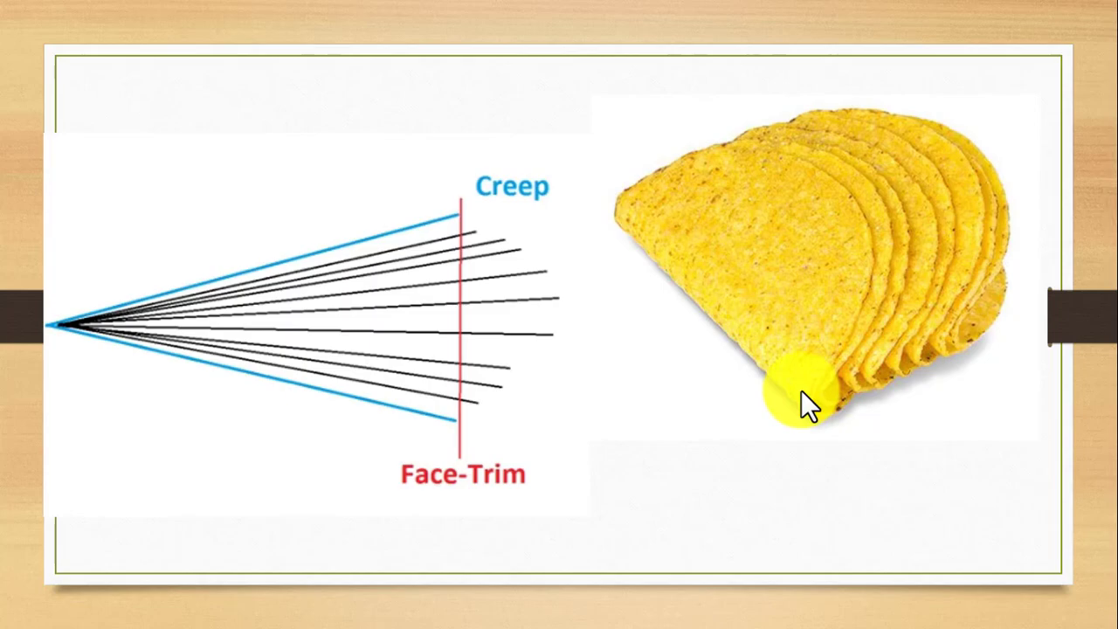
- Switch to Preps 9 and apply the Press Sheet Size media to the empty press run
key(super)
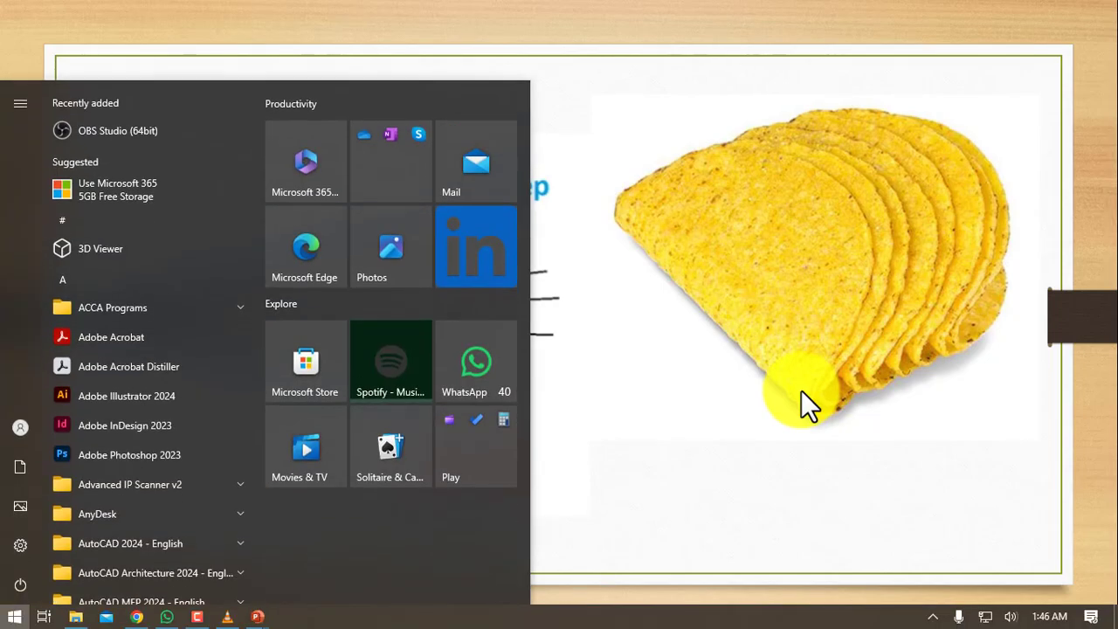
text(pre)
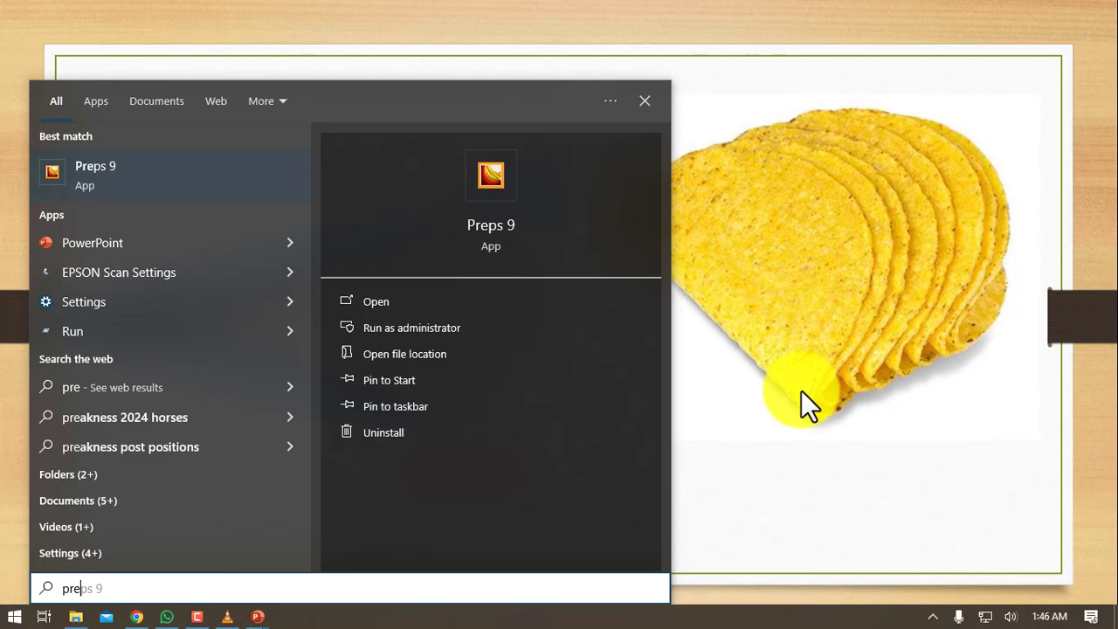
key(Escape)
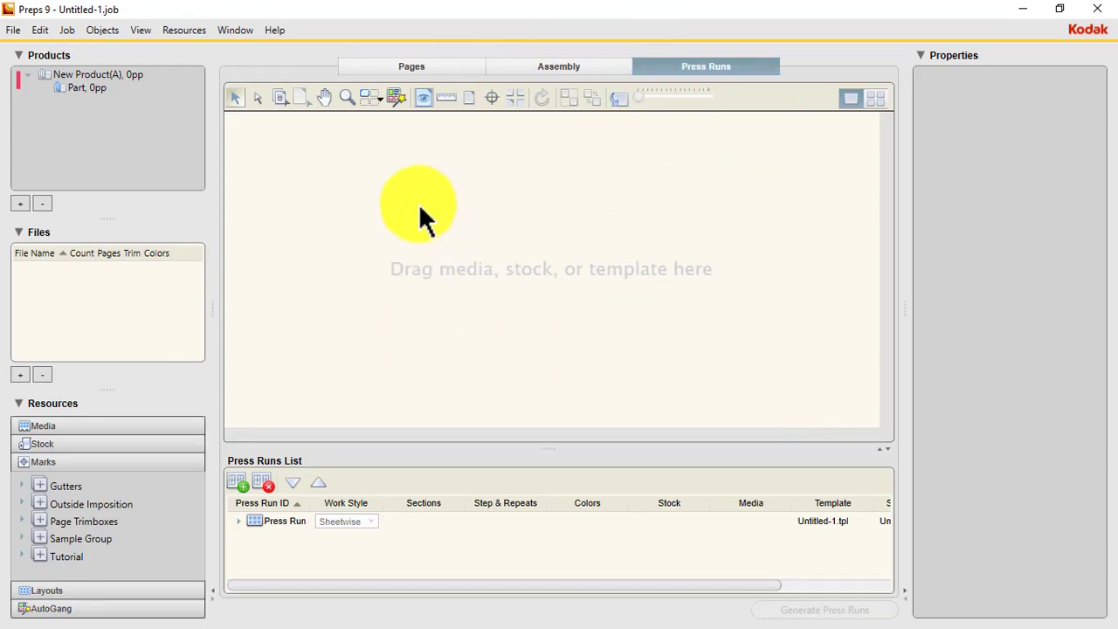
click(96, 425)
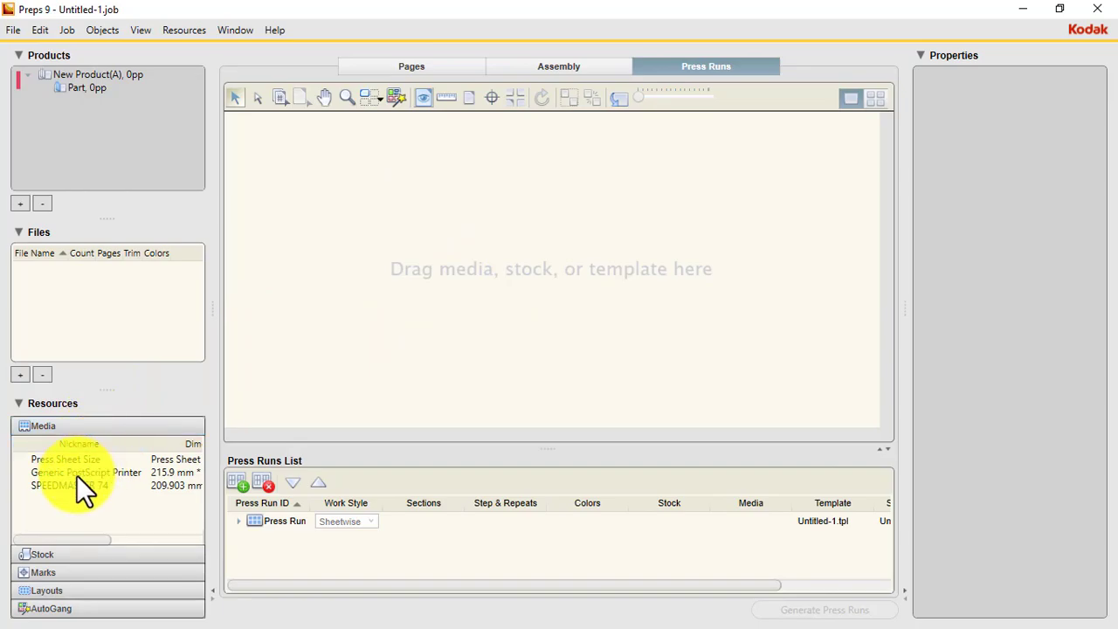
double_click(77, 459)
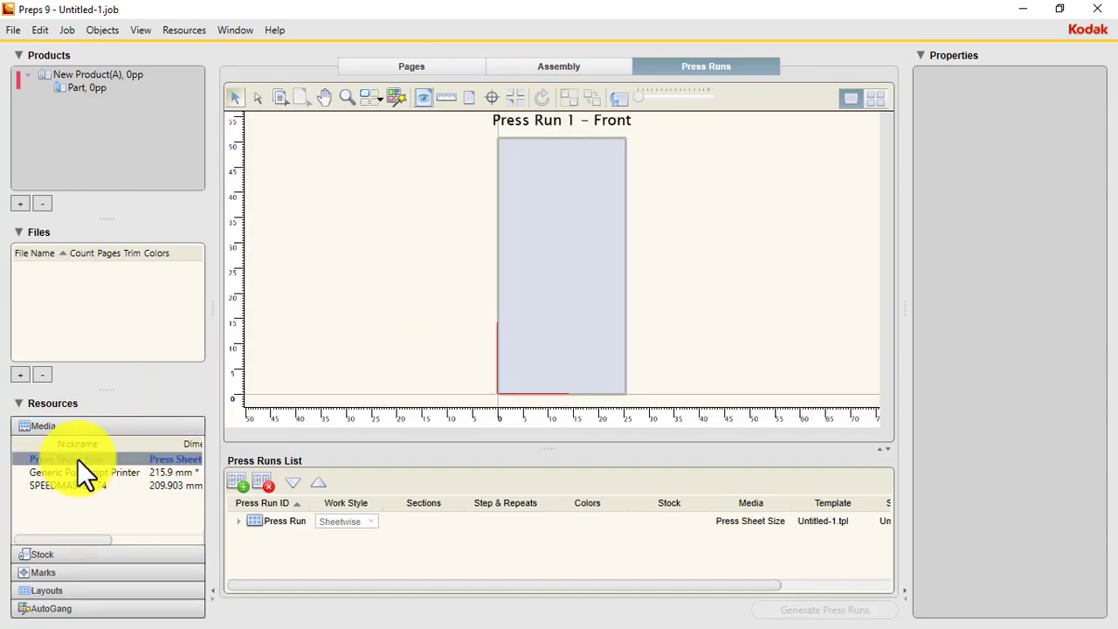
- Examine the stock settings of the 19in x 25in sheet, including its dimensions, weight, caliper and grain
click(62, 554)
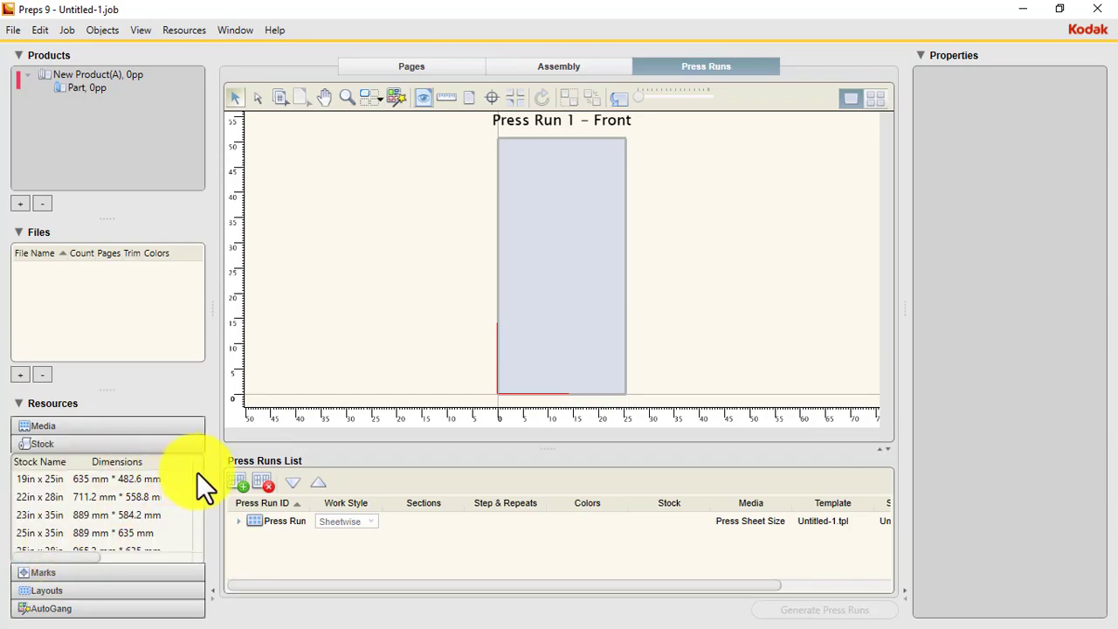
right_click(112, 476)
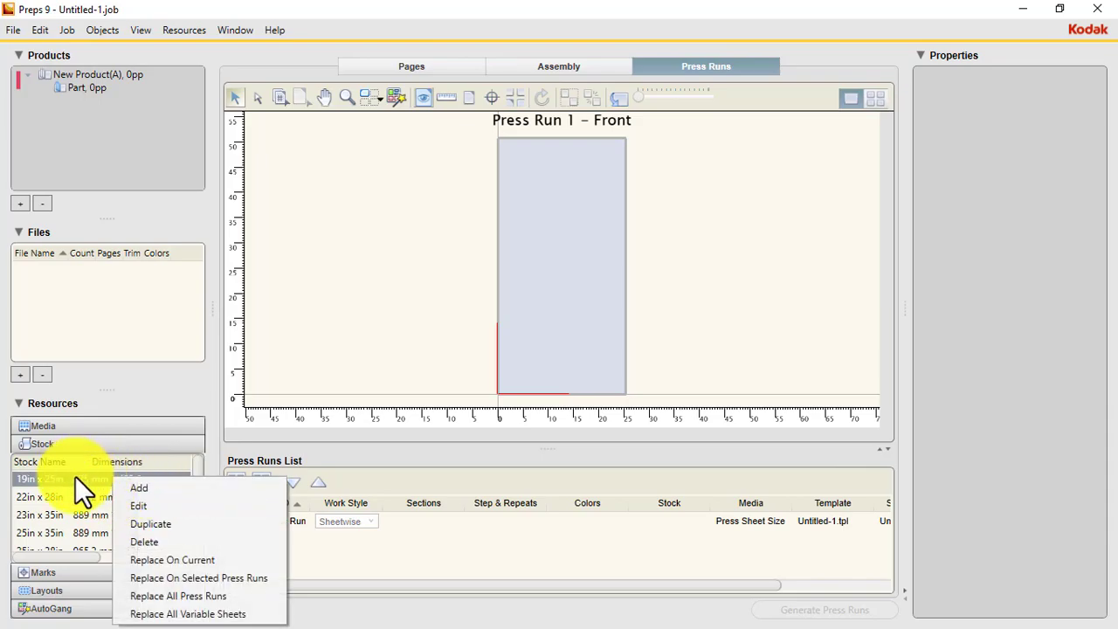
right_click(75, 475)
click(108, 505)
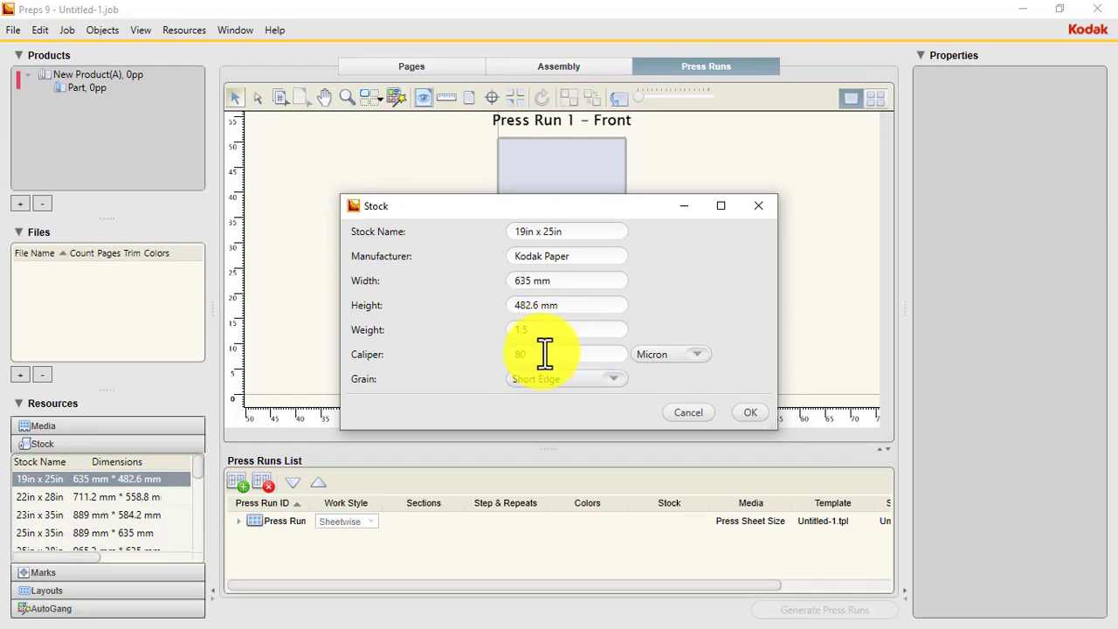
click(746, 413)
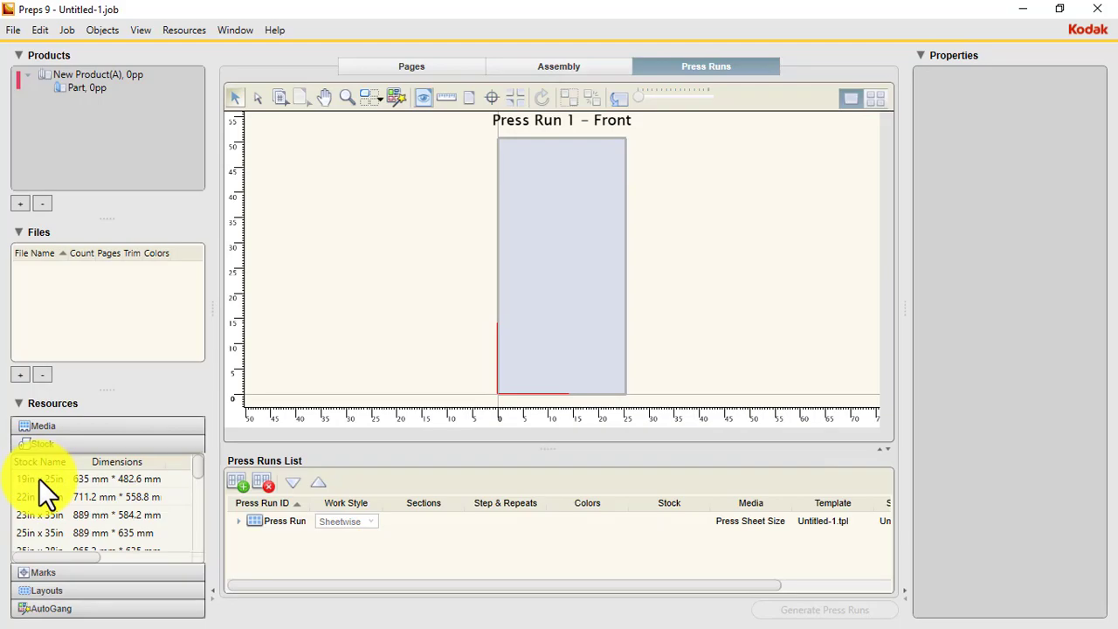
- Assign the 19in x 25in stock to the press run
click(38, 477)
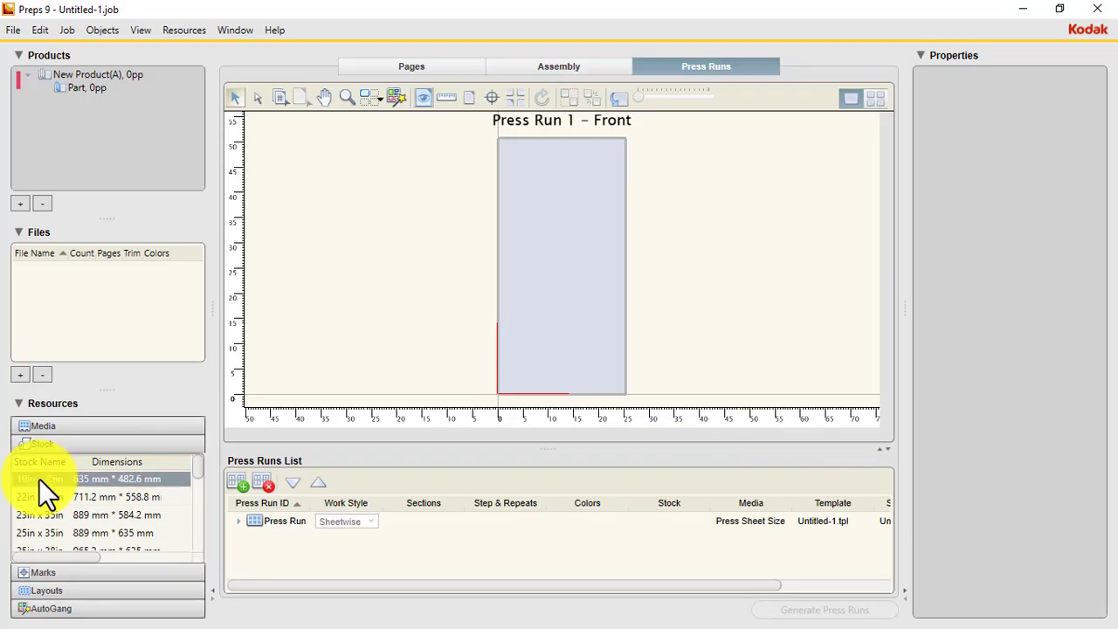
drag(39, 478, 414, 344)
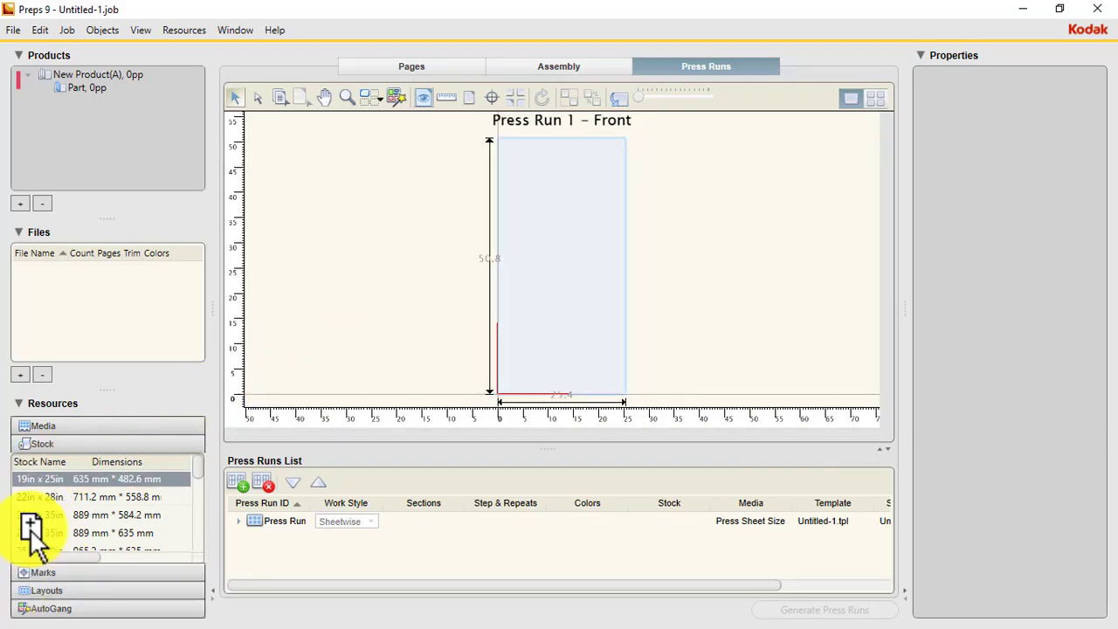
double_click(88, 480)
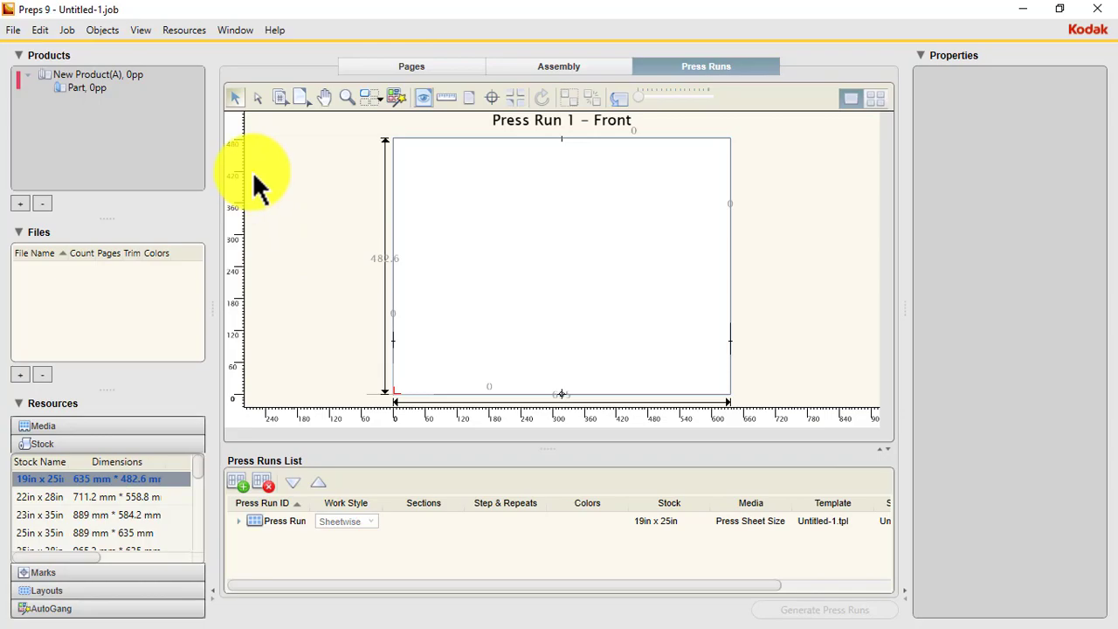
- Create an imposition with 2 horizontal pages, keeping 2 vertical, and set the reference page to Head Right
click(67, 30)
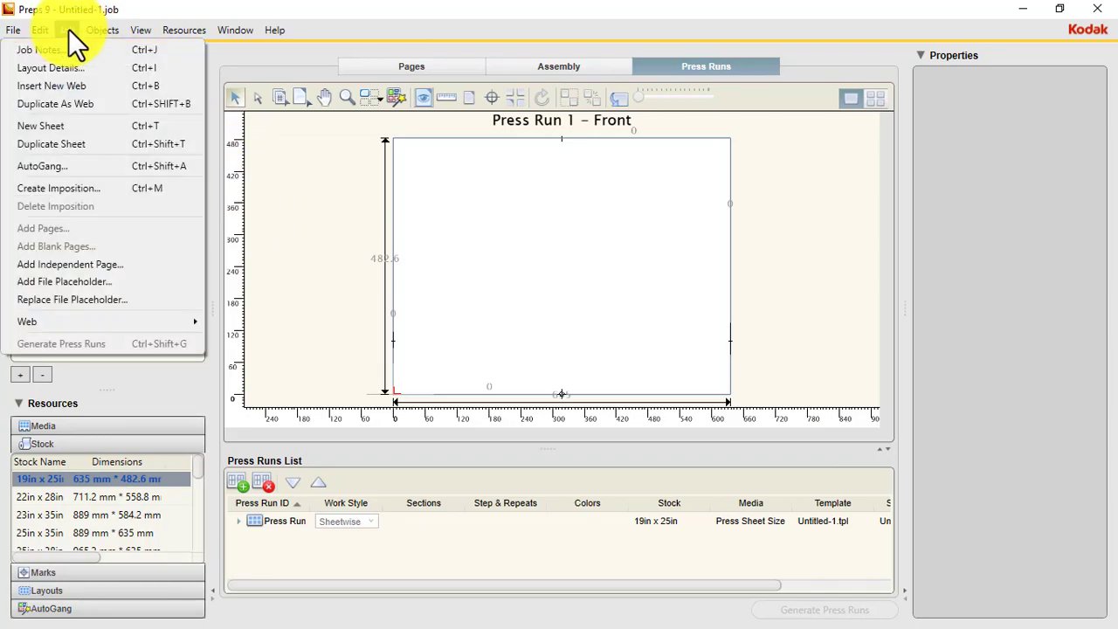
click(83, 188)
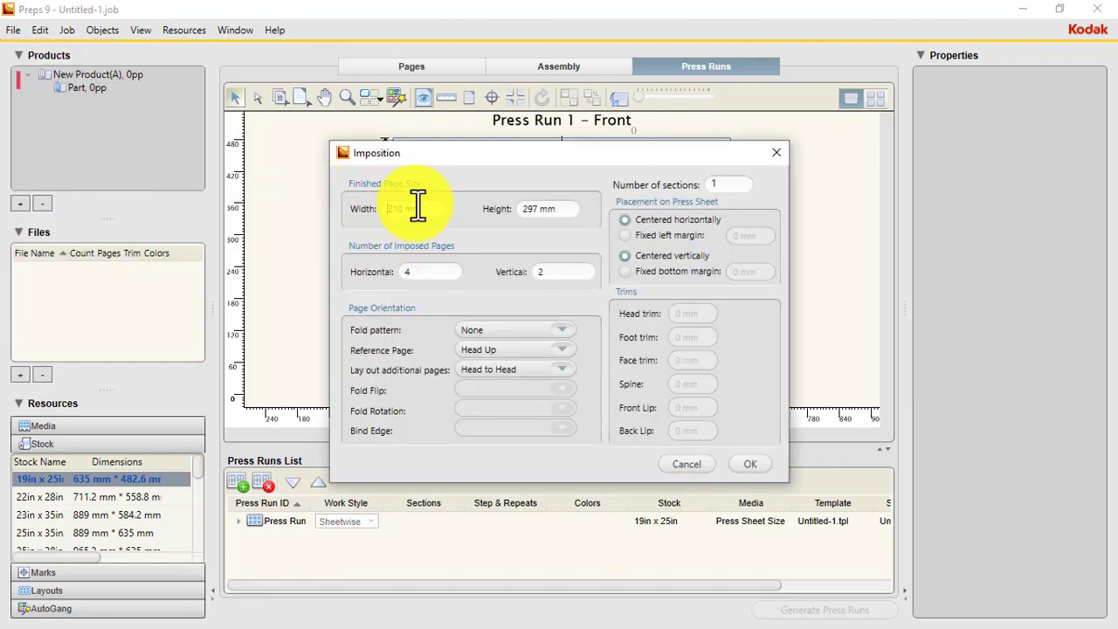
click(419, 271)
text(0)
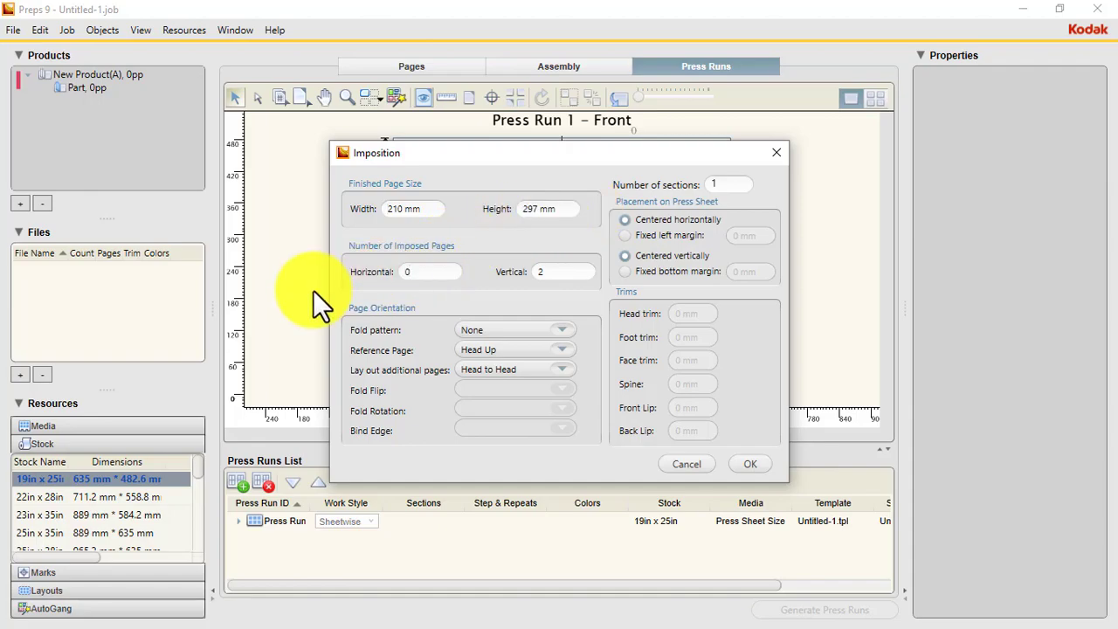
key(BackSpace)
text(2)
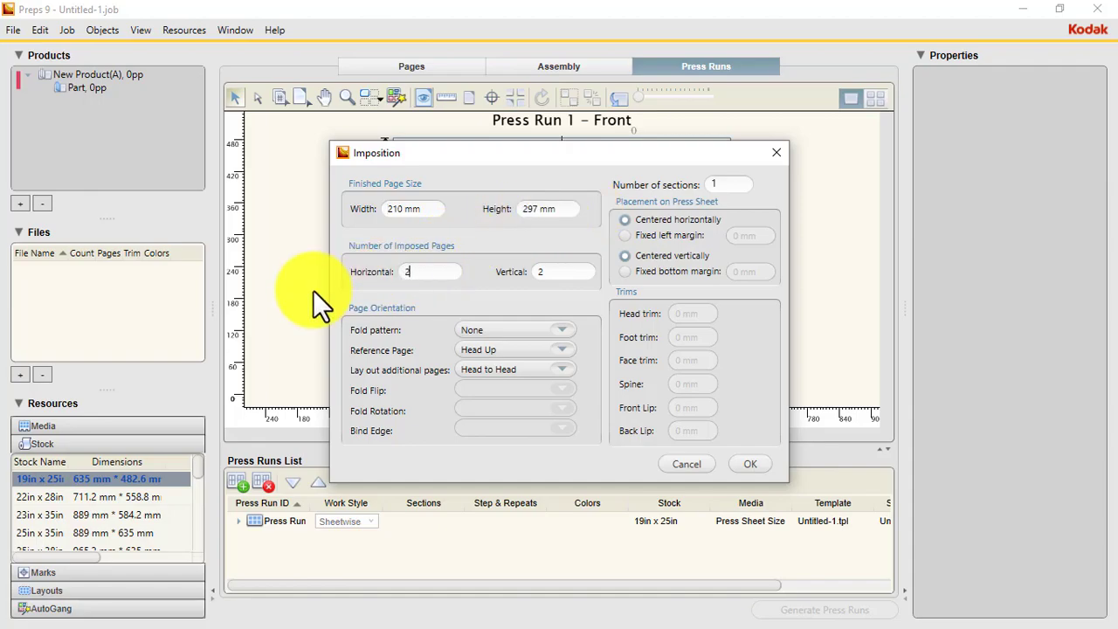
click(555, 353)
click(529, 386)
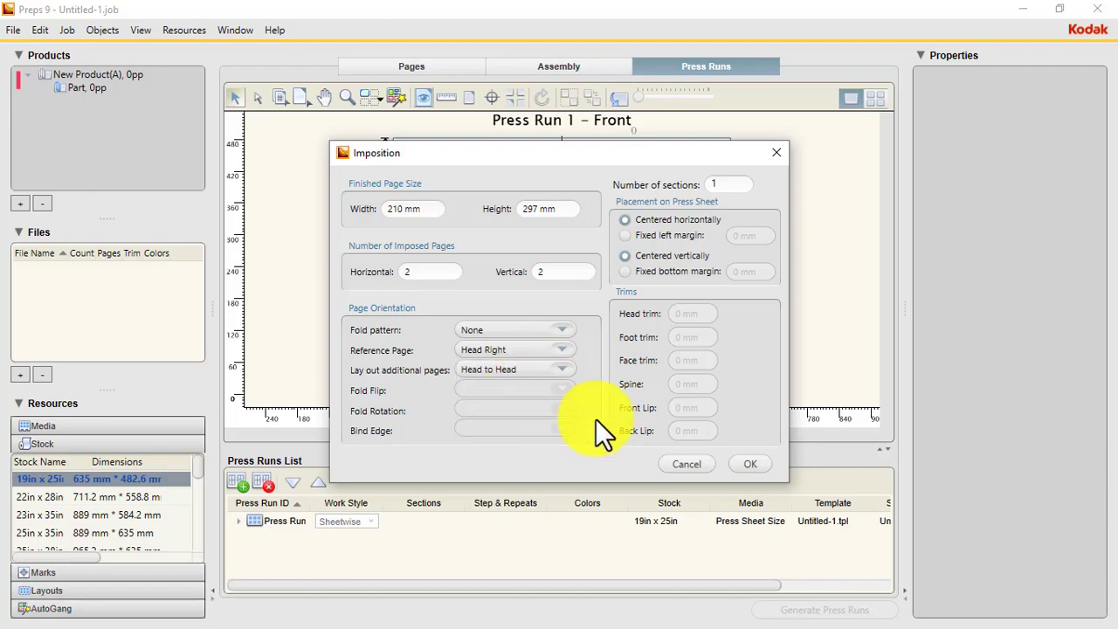
click(761, 464)
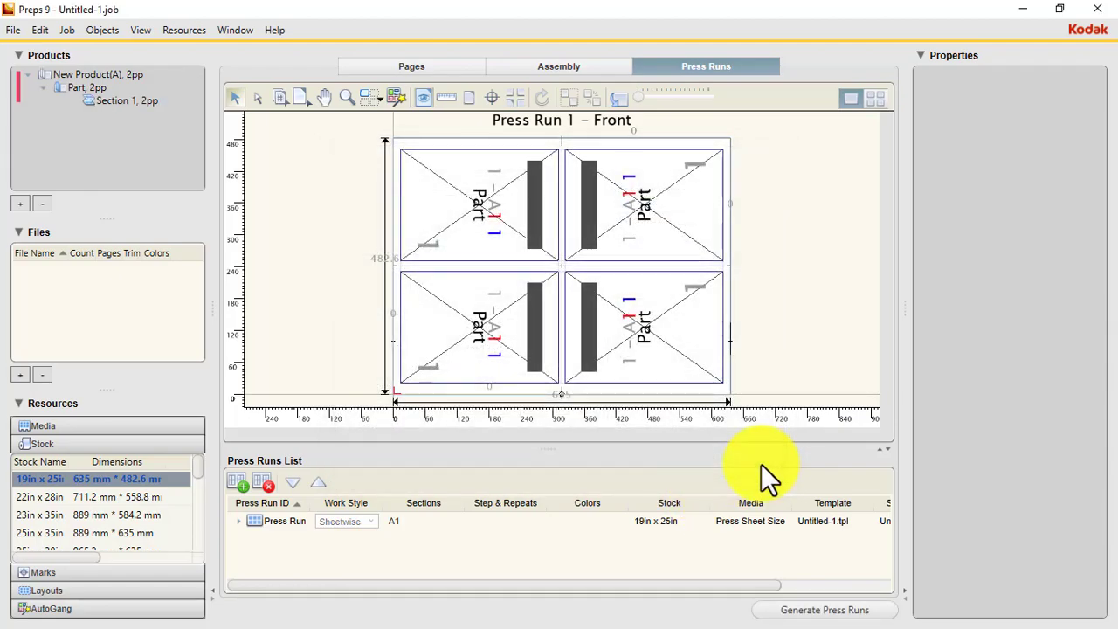
- Add the ColorBar, Cropmarks and FoldMarks marks from the Tutorial group to the press sheet
click(50, 572)
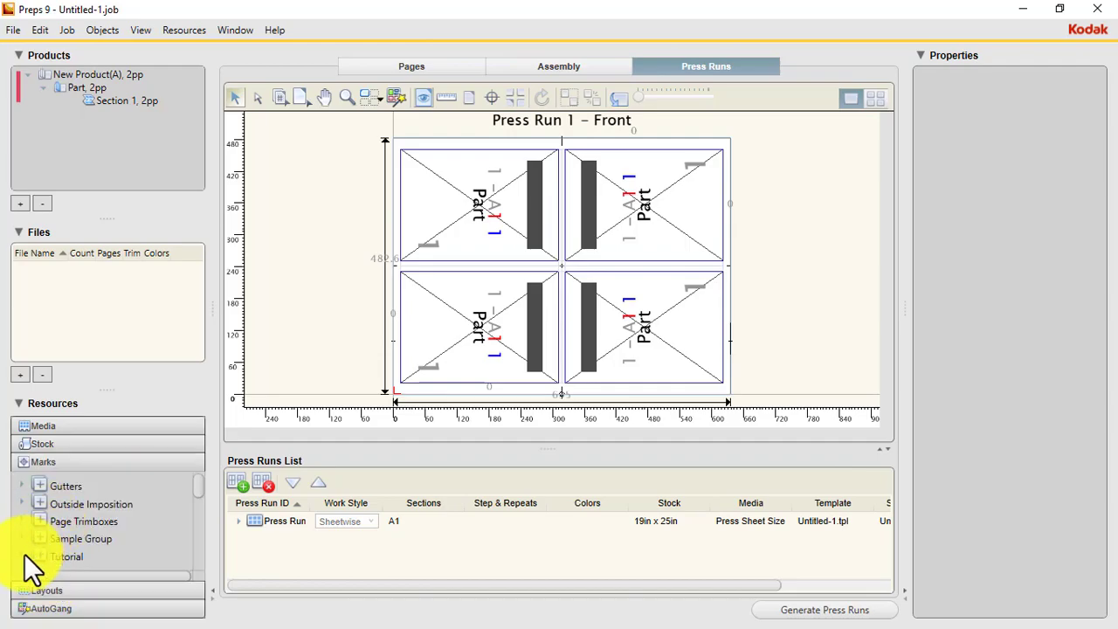
drag(196, 483, 197, 504)
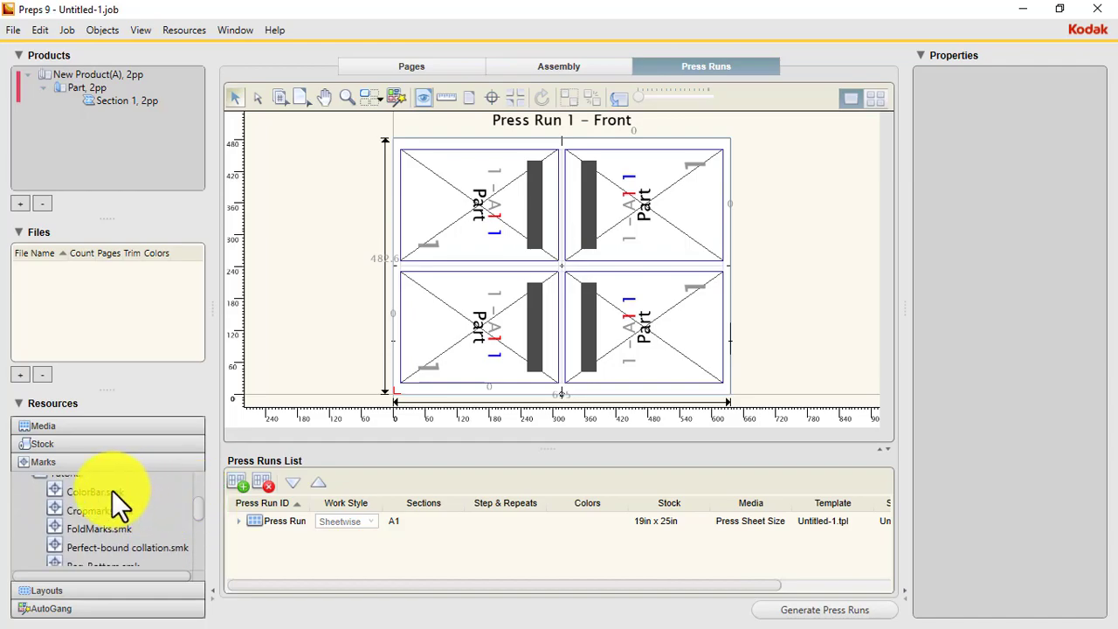
drag(112, 490, 117, 498)
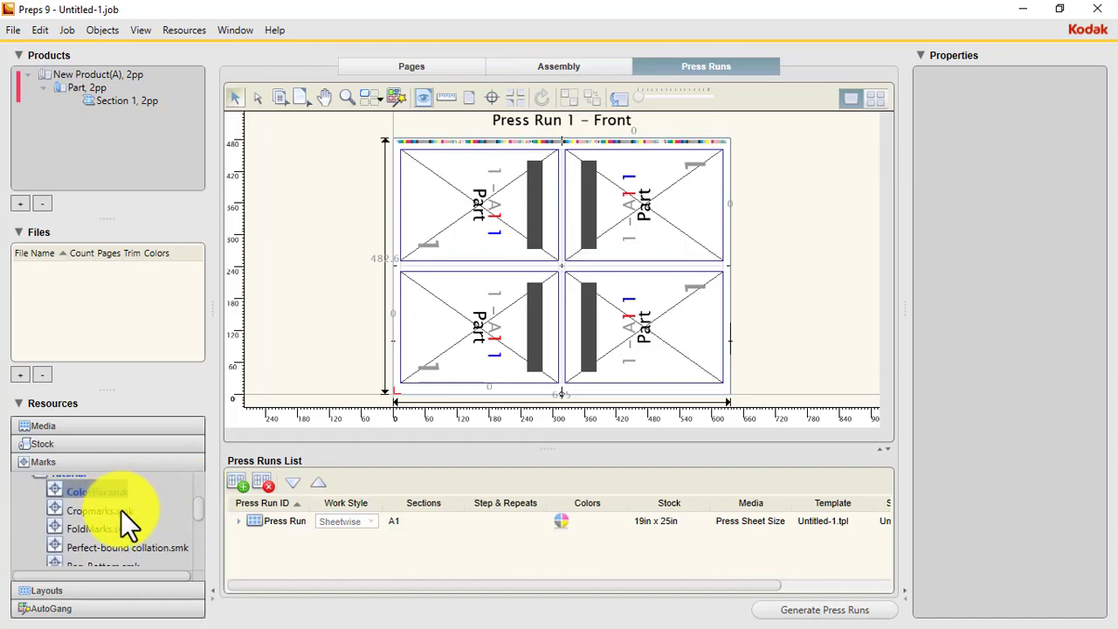
click(104, 509)
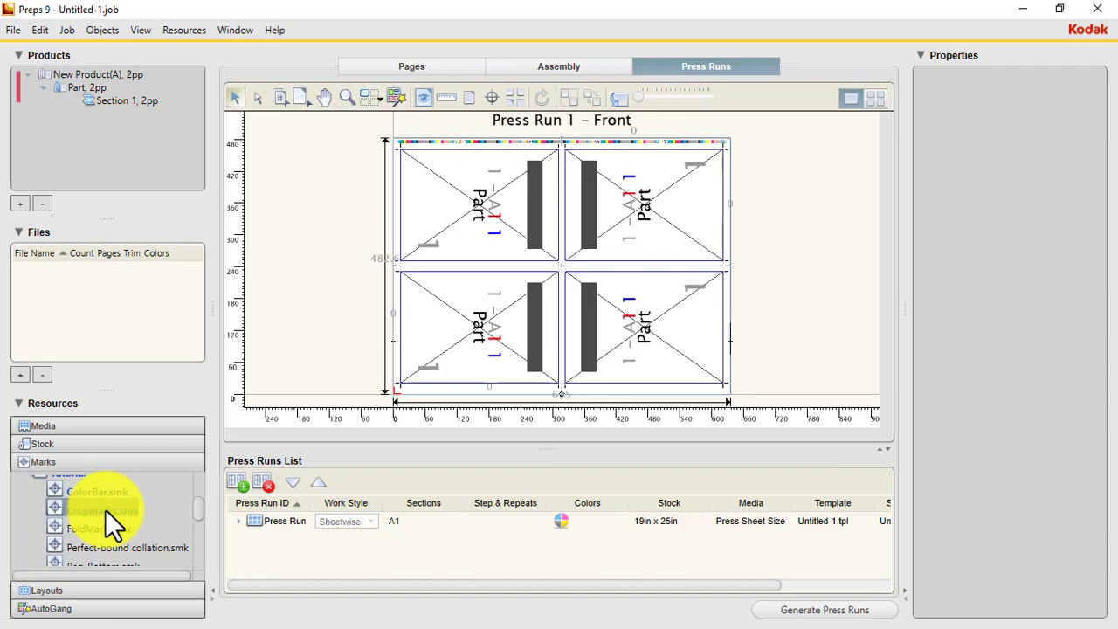
click(96, 528)
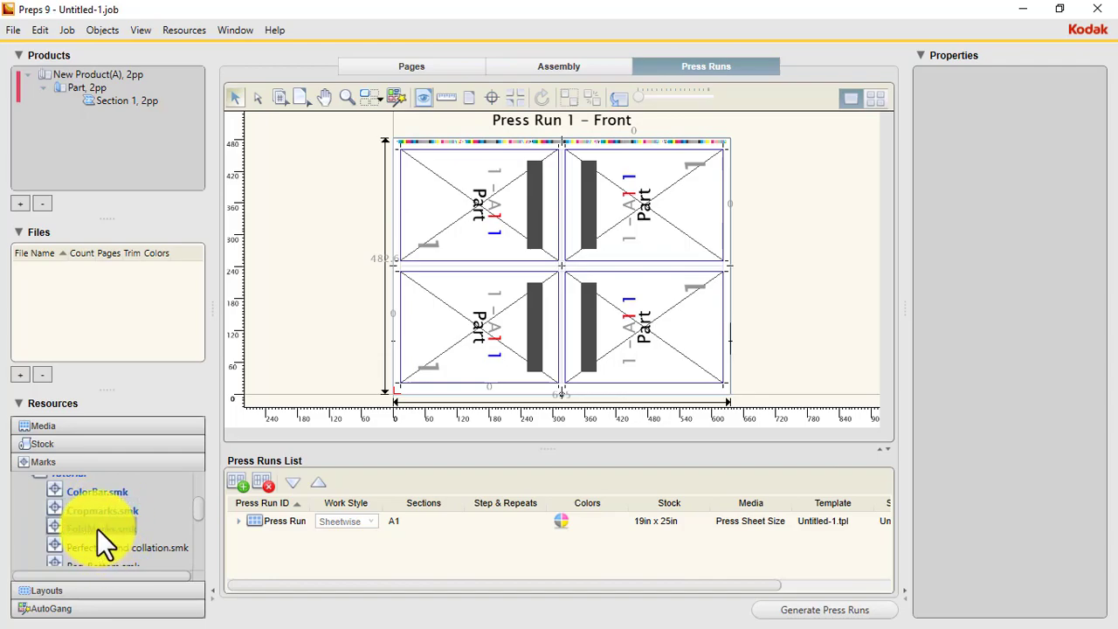
- Add the Saddle-stitch collation and Slugline marks from the Tutorial group to the press sheet
drag(200, 506, 196, 554)
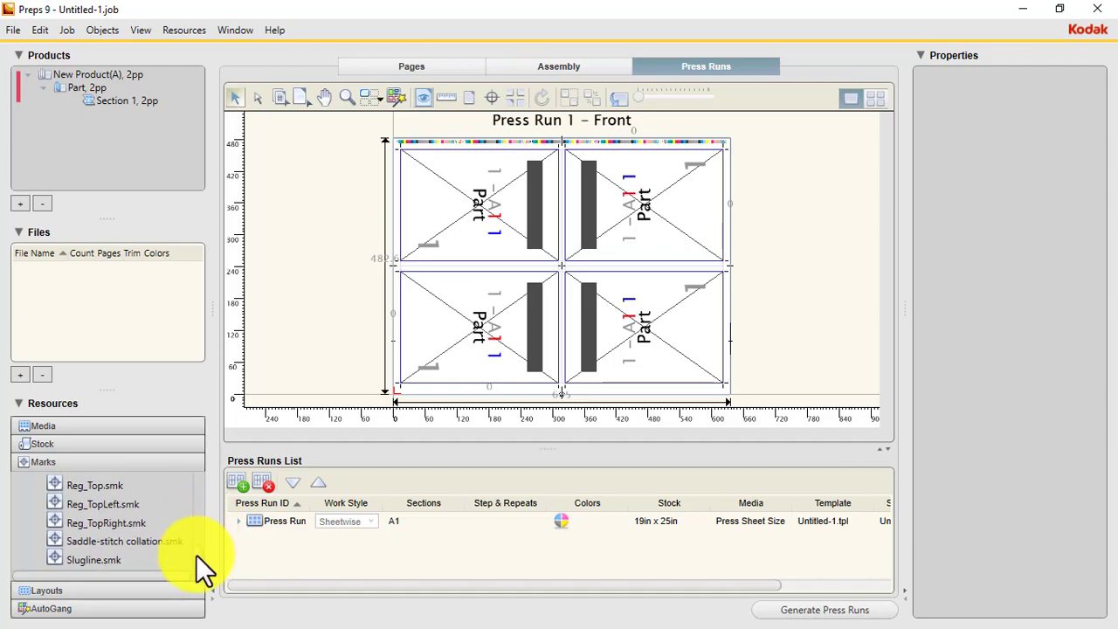
click(141, 541)
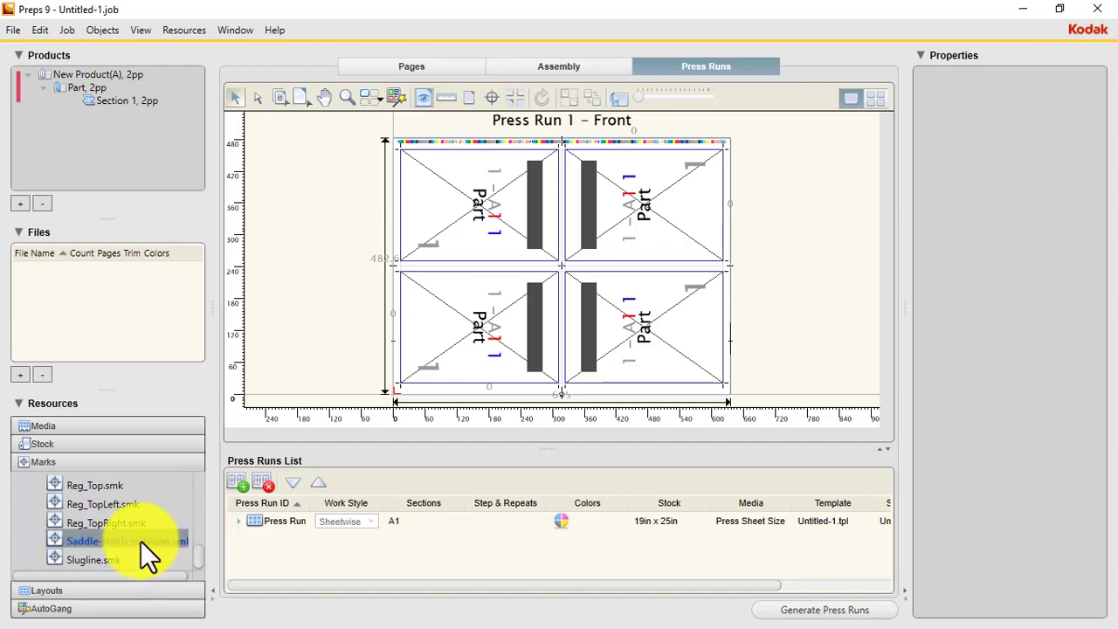
double_click(83, 560)
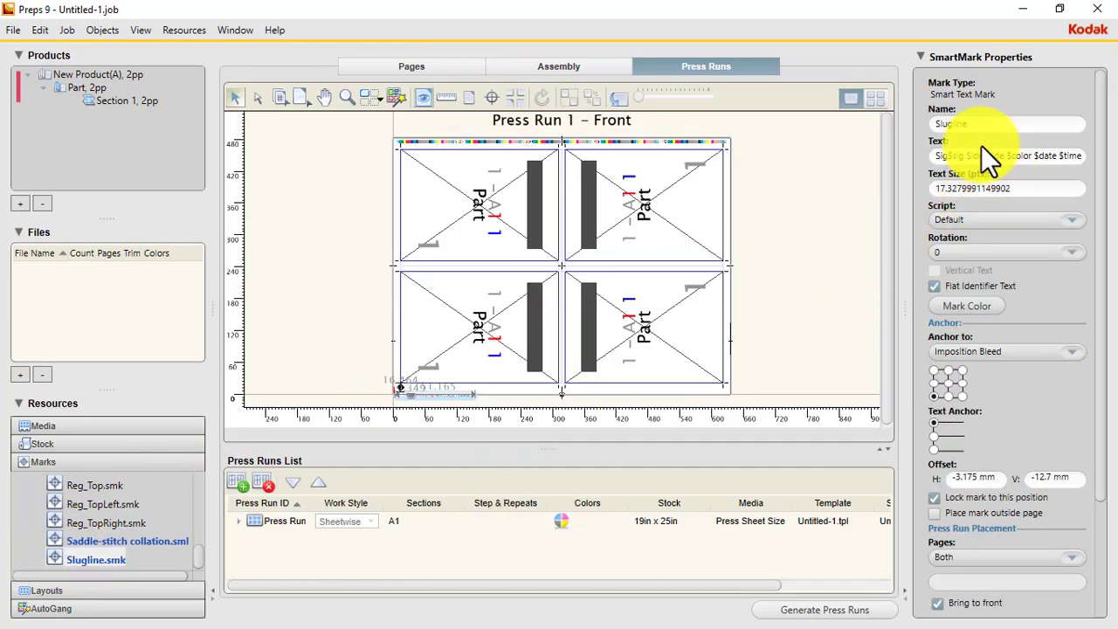
click(818, 222)
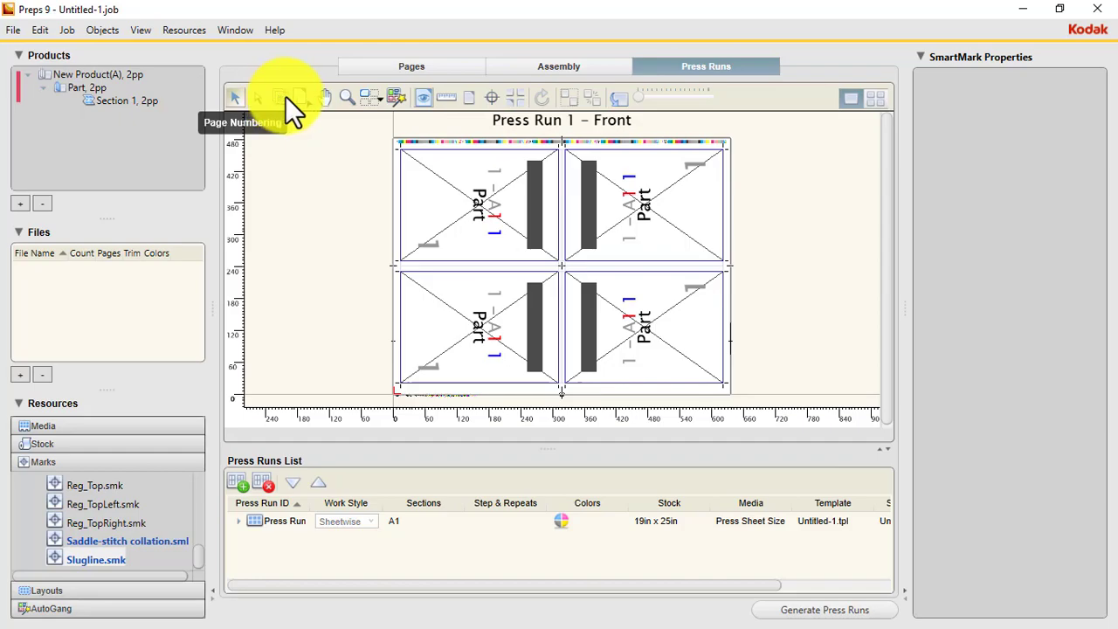
- Set the product's binding style to Saddle-Stitched, apply it to all parts and check the part's properties
click(498, 209)
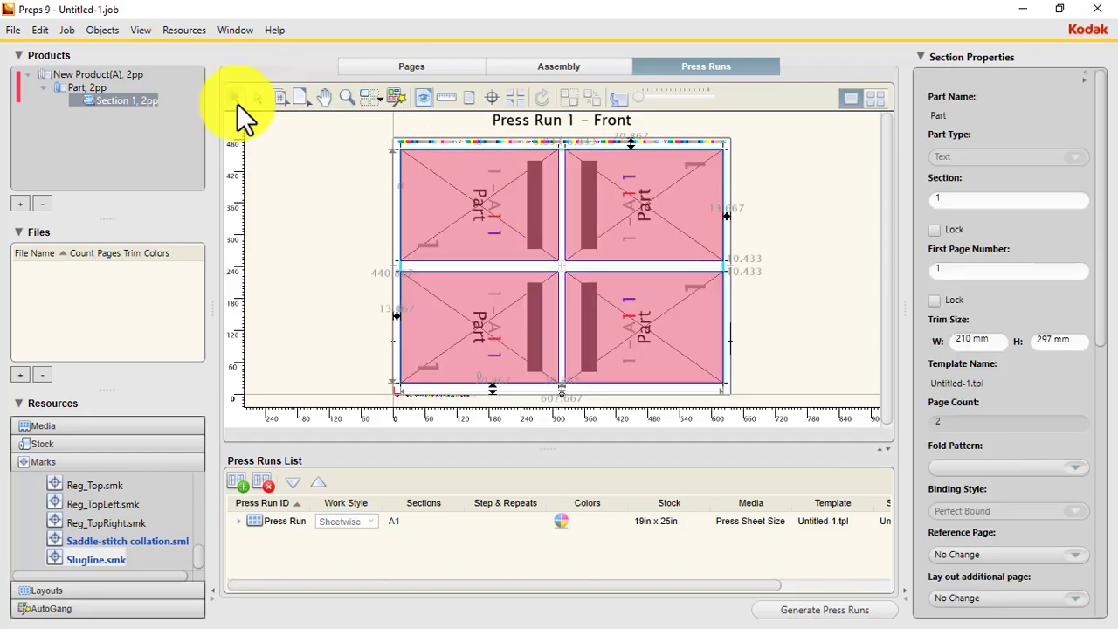
click(86, 87)
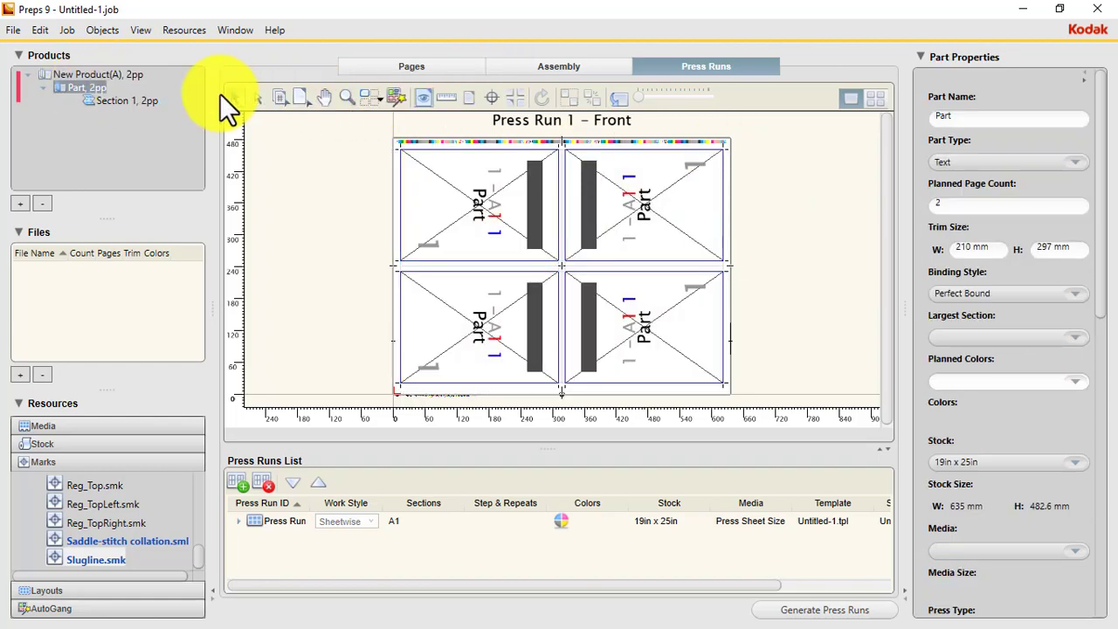
click(109, 72)
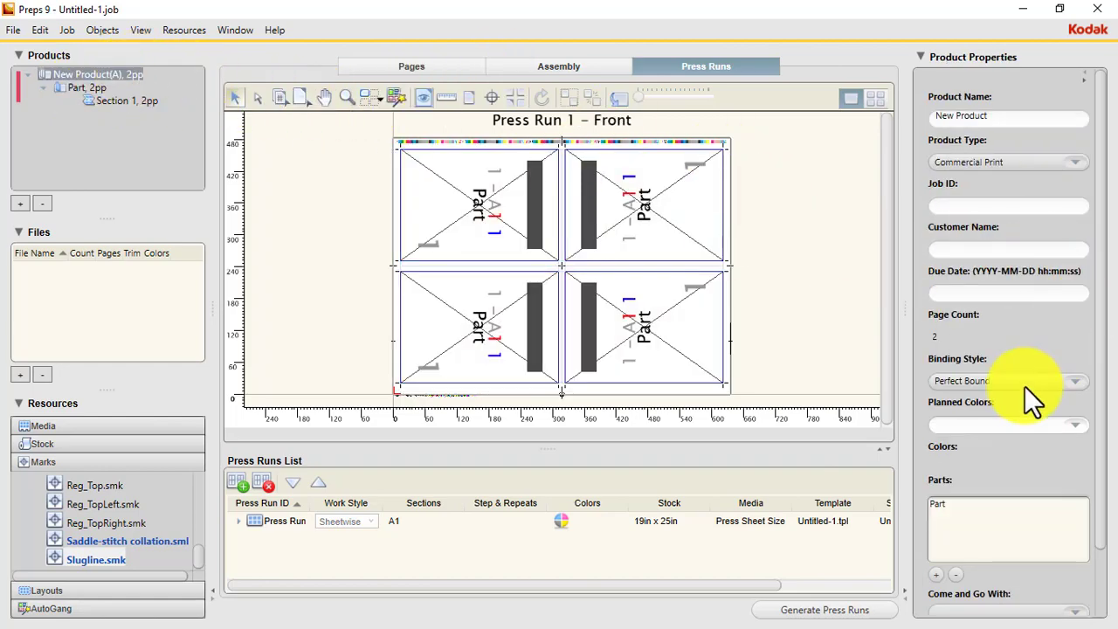
click(1053, 380)
click(974, 433)
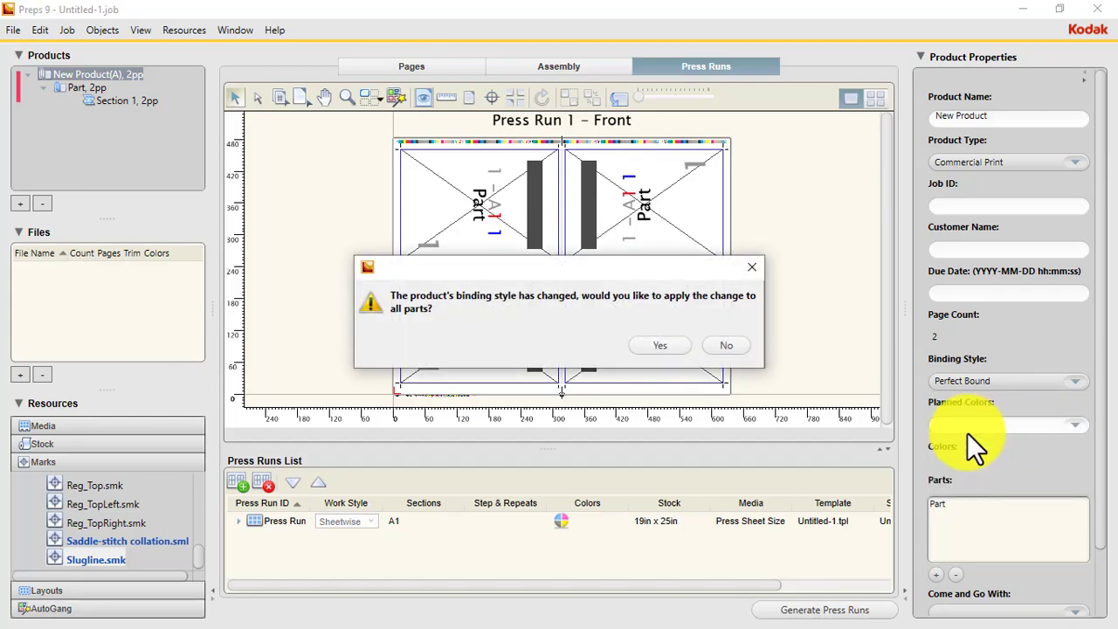
click(655, 346)
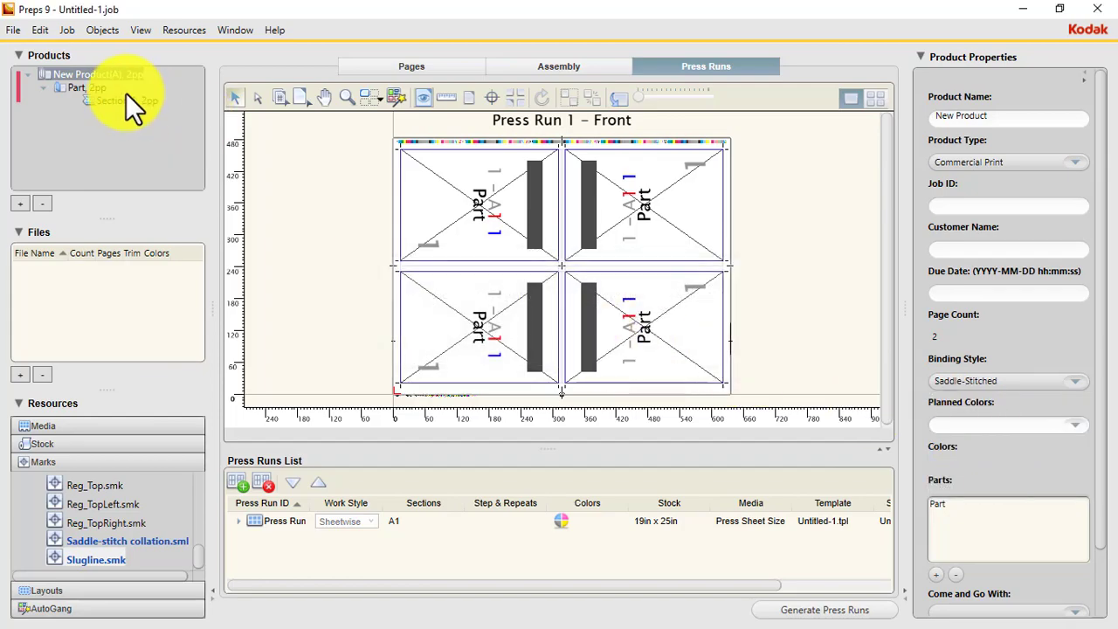
click(79, 88)
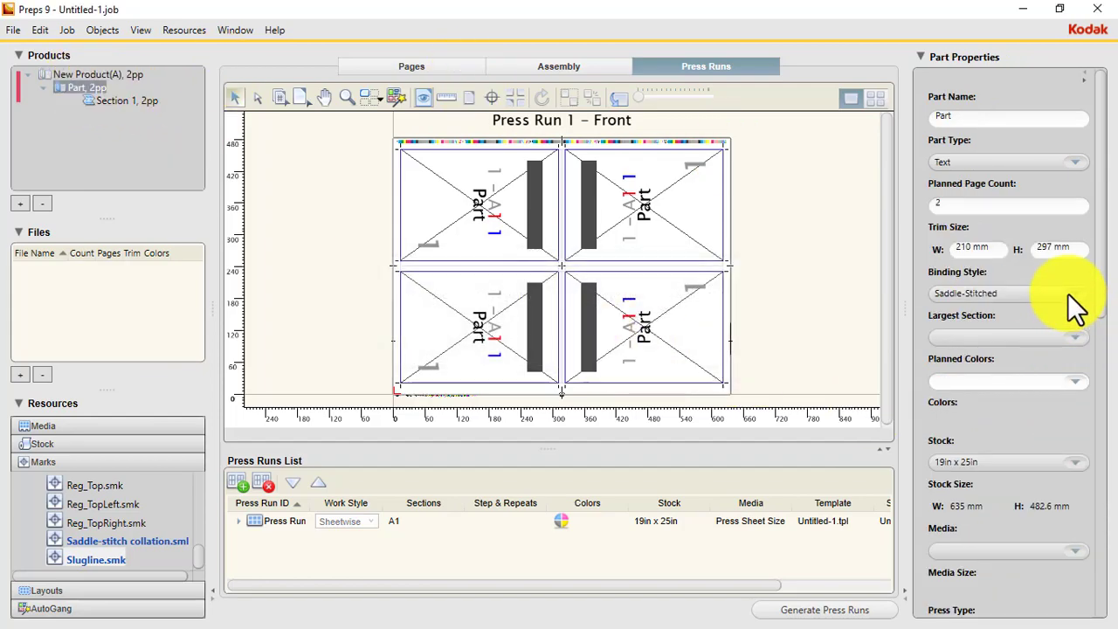
- Number the front pages 1 and 4 in the lower row and 5 and 8 in the upper row, from right to left above
click(280, 97)
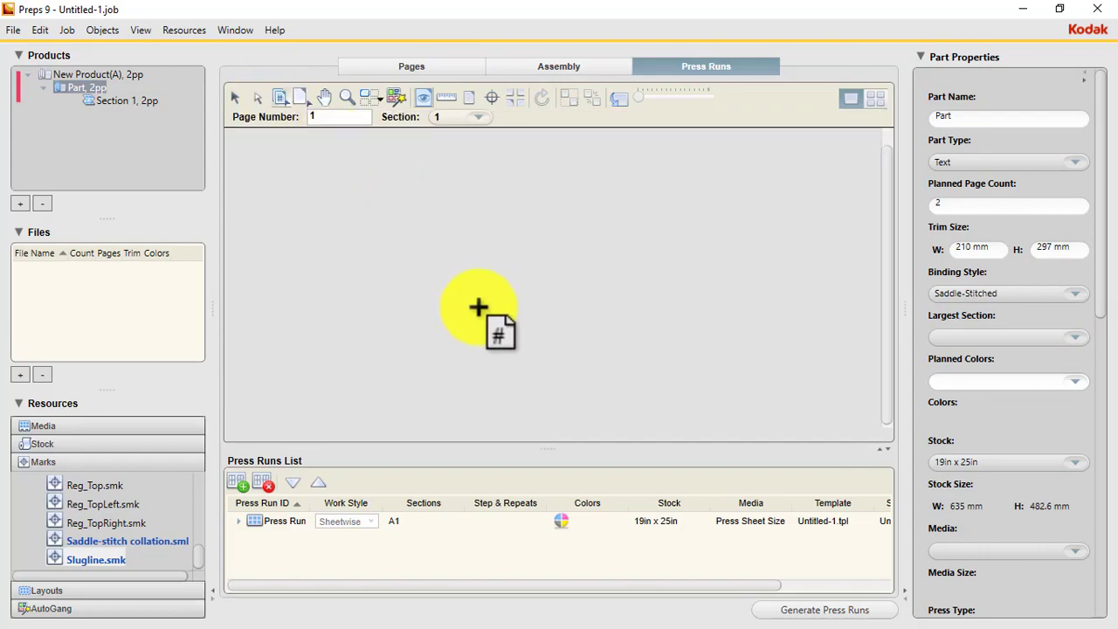
click(234, 97)
click(280, 96)
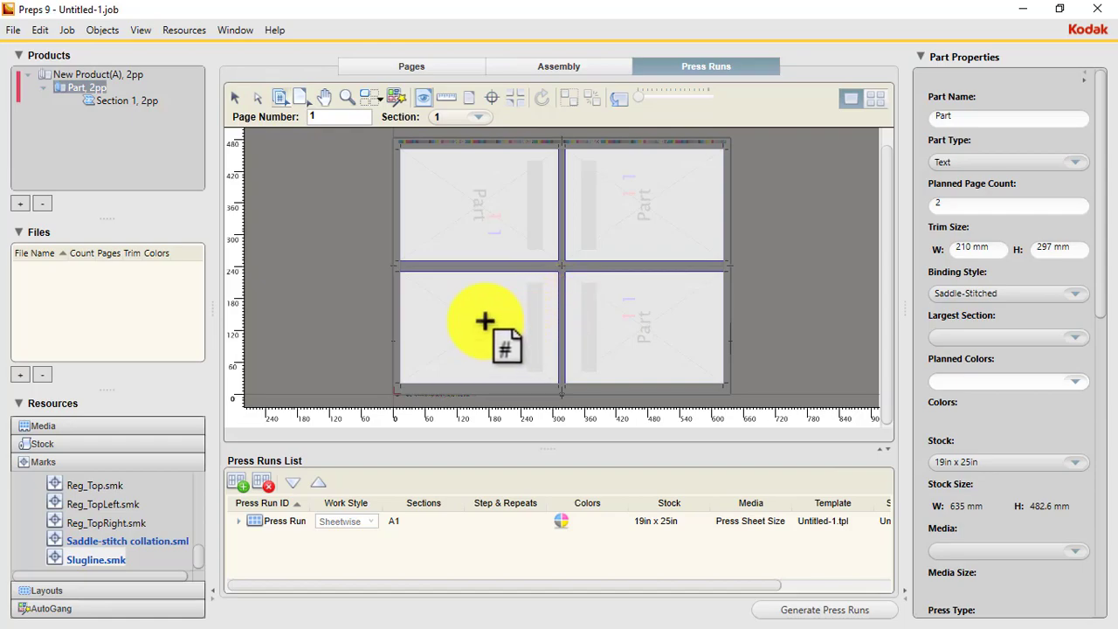
click(485, 321)
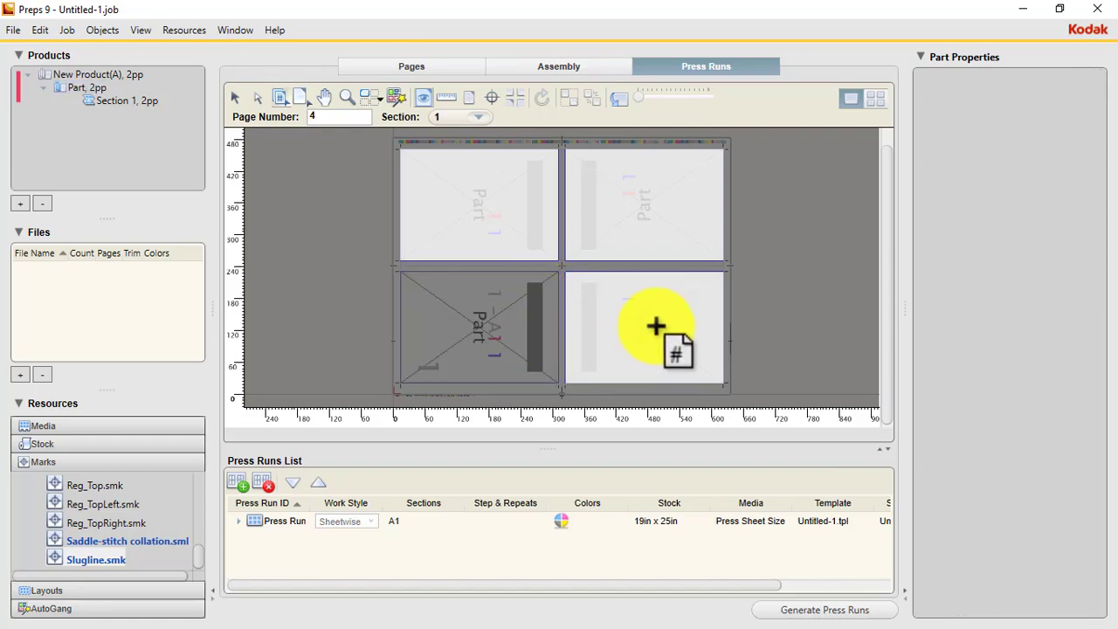
click(655, 326)
click(638, 235)
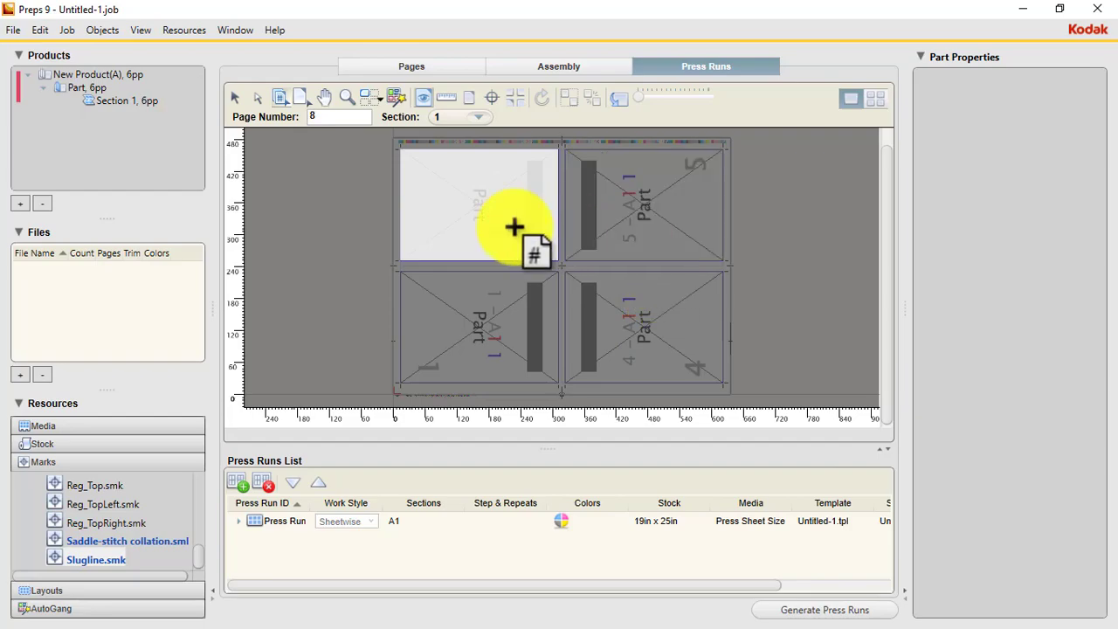
click(466, 216)
click(234, 96)
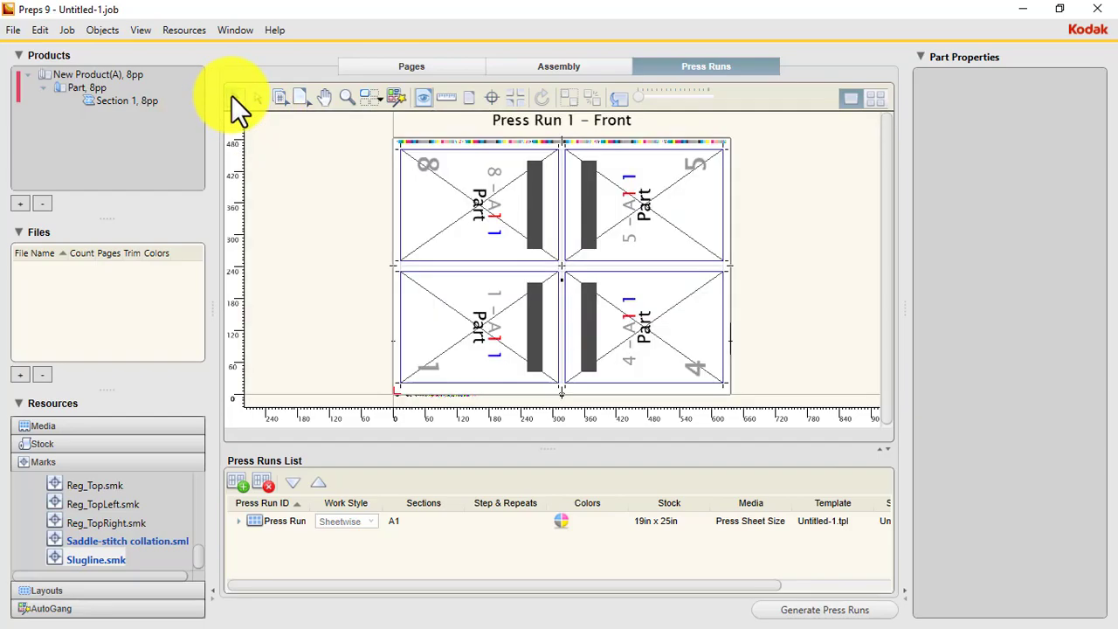
- Set the gutter between the upper and lower page rows to 0
click(708, 269)
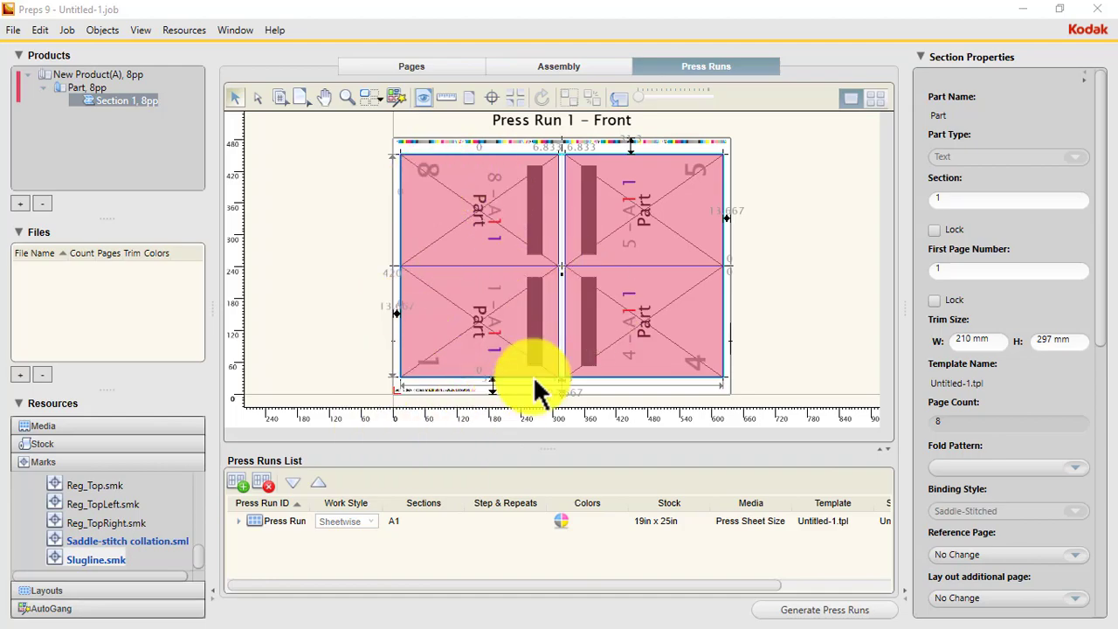
click(279, 278)
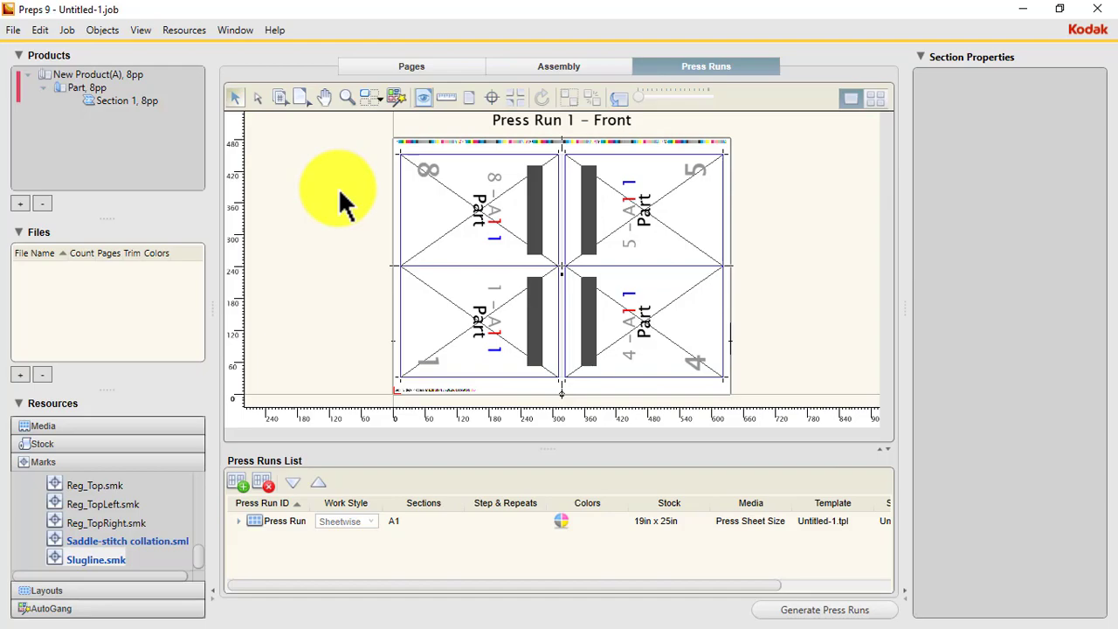
- Enable horizontal Auto Shingling in the product's layout details and apply the change to all parts
click(68, 28)
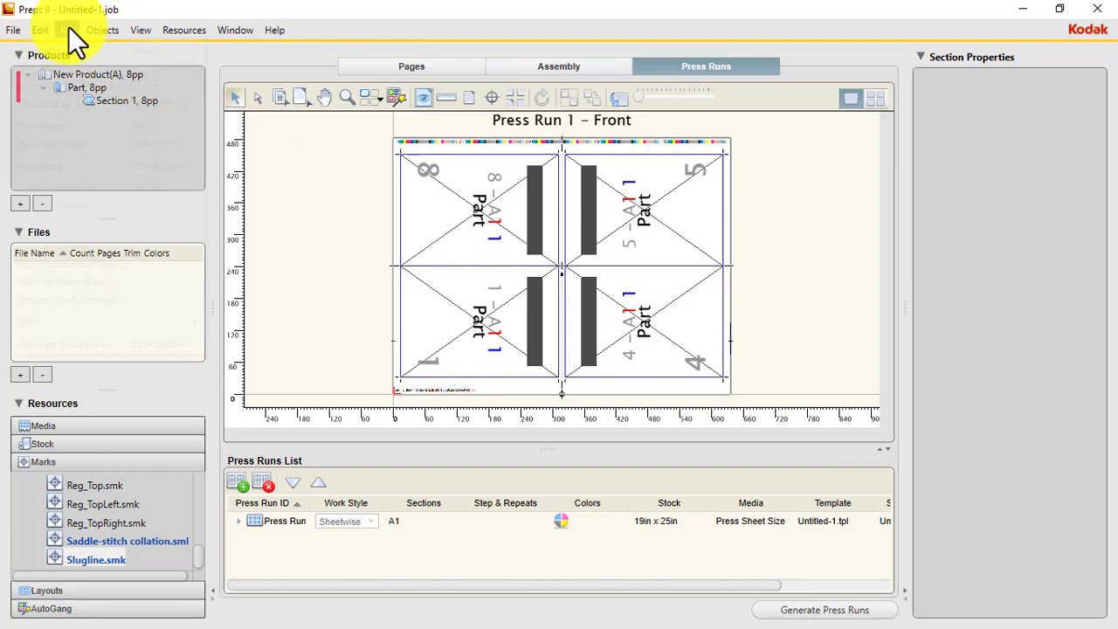
click(70, 66)
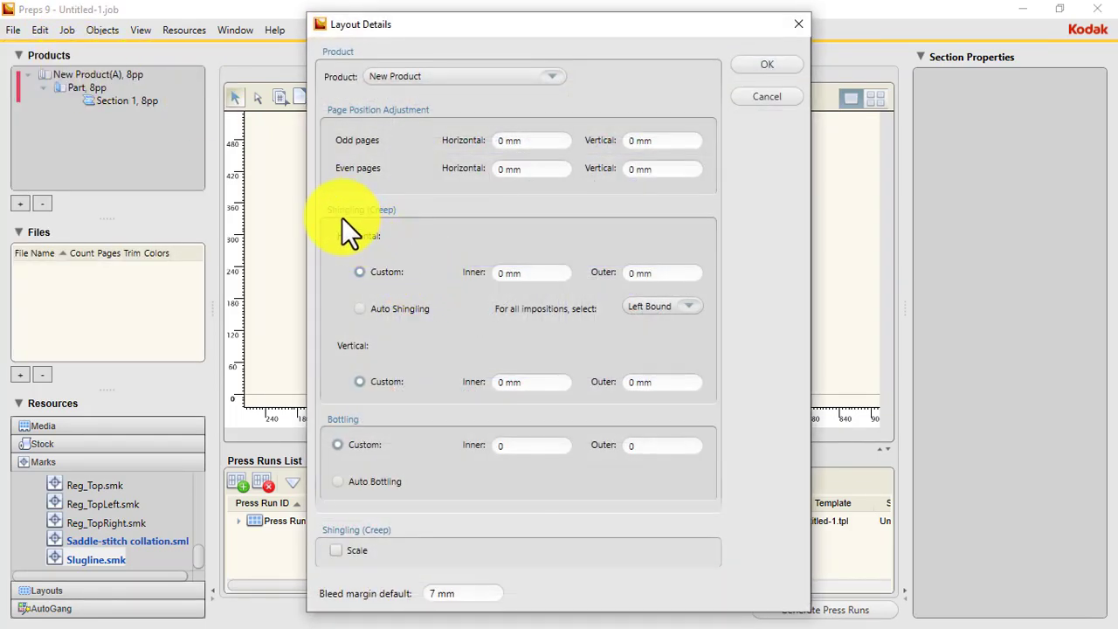
click(415, 310)
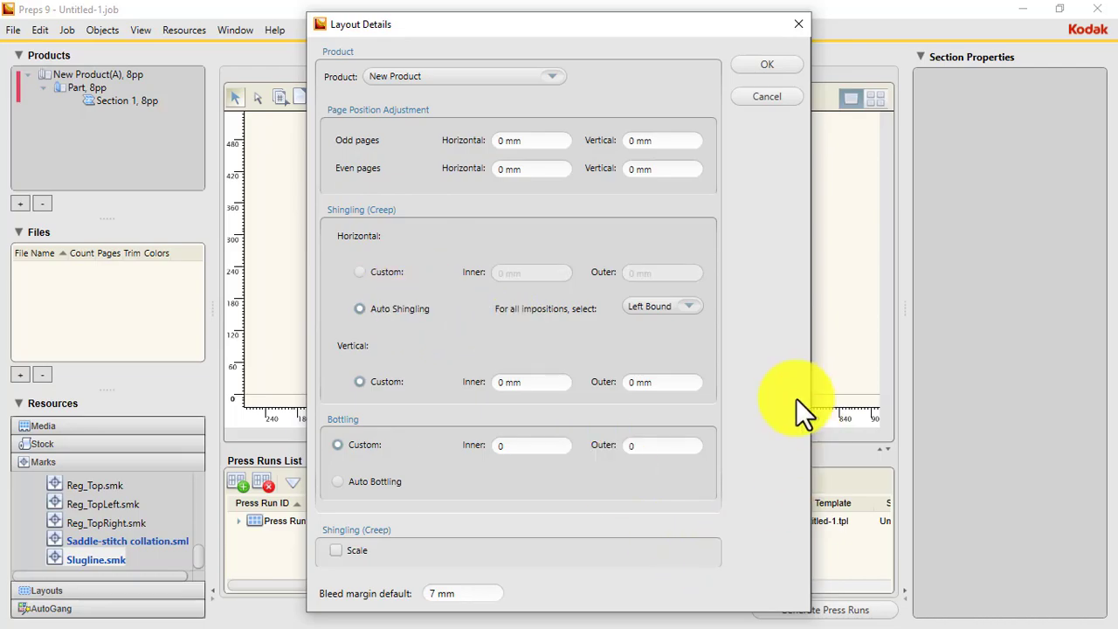
click(779, 61)
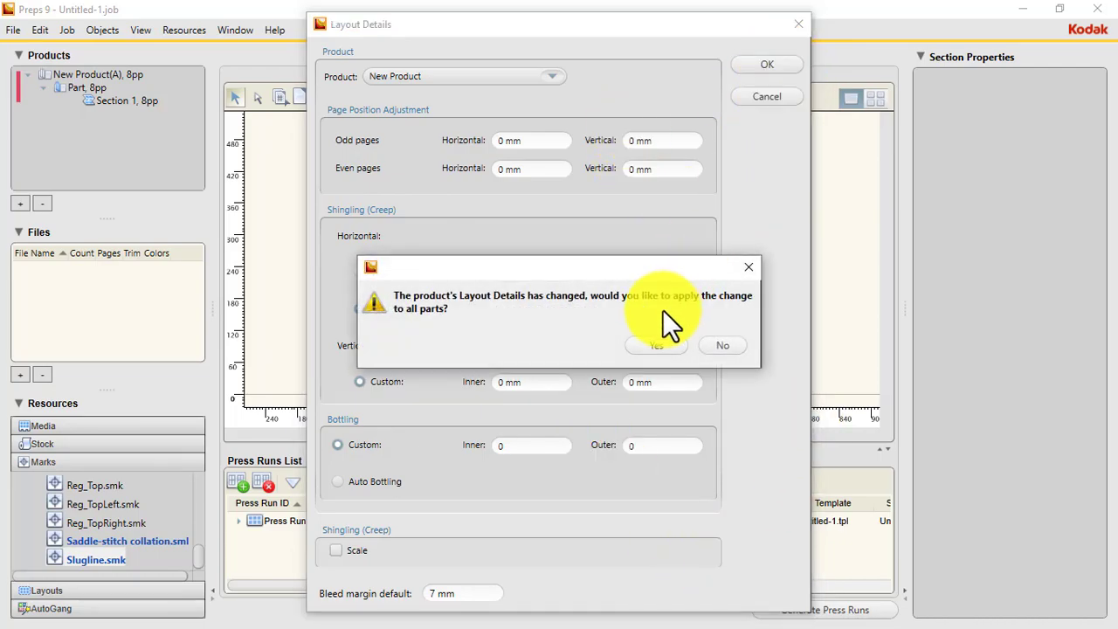
click(654, 345)
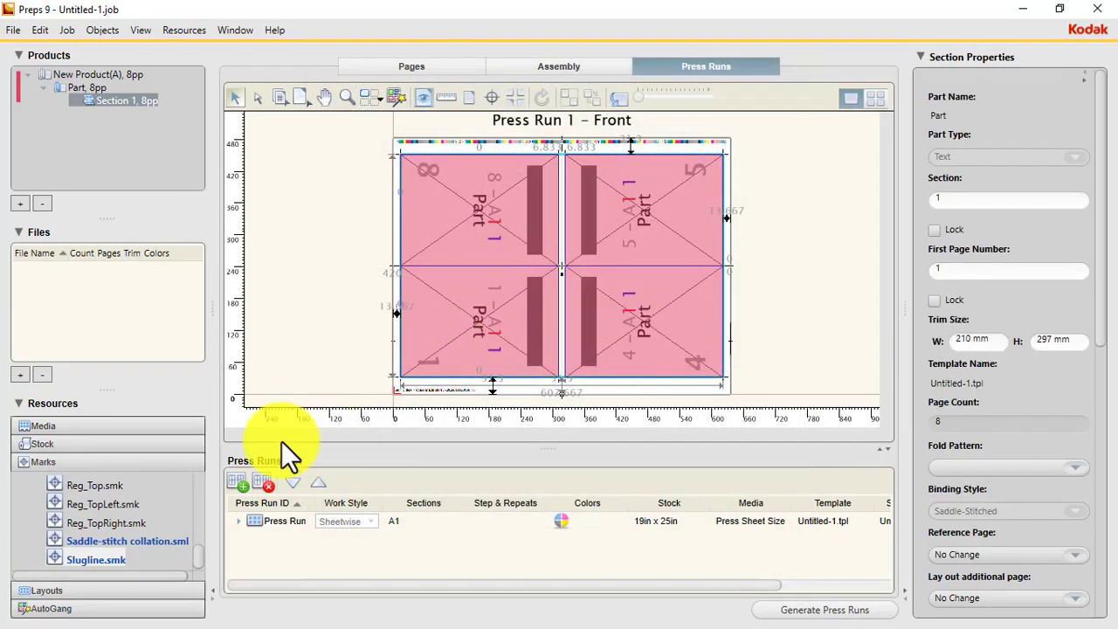
- Add eight more press runs with the same layout and display the front of the first press run
click(241, 483)
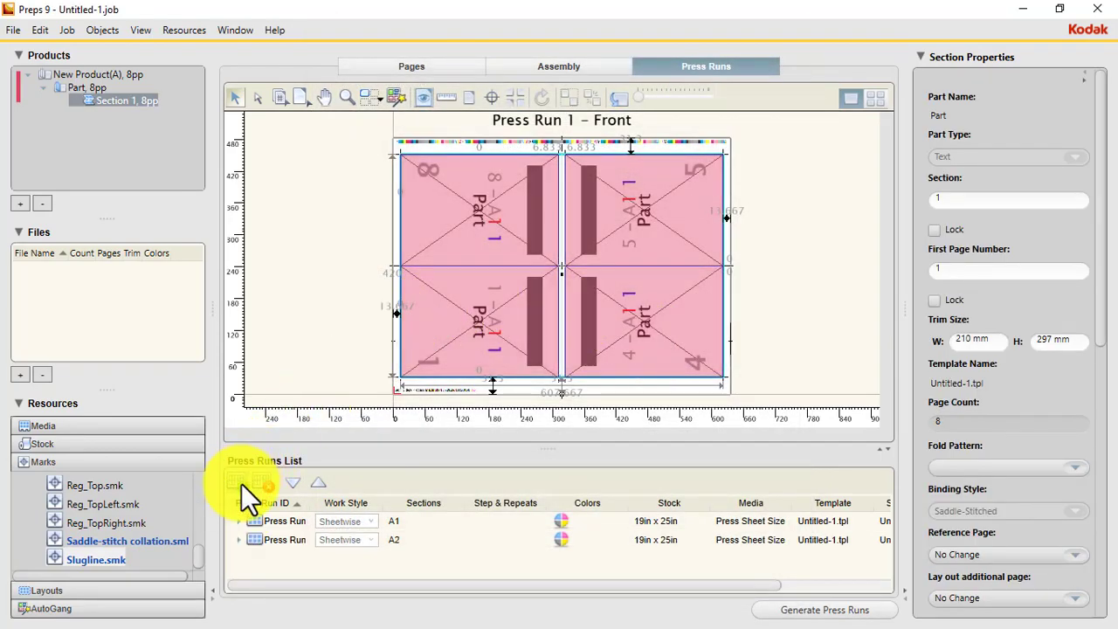
click(241, 482)
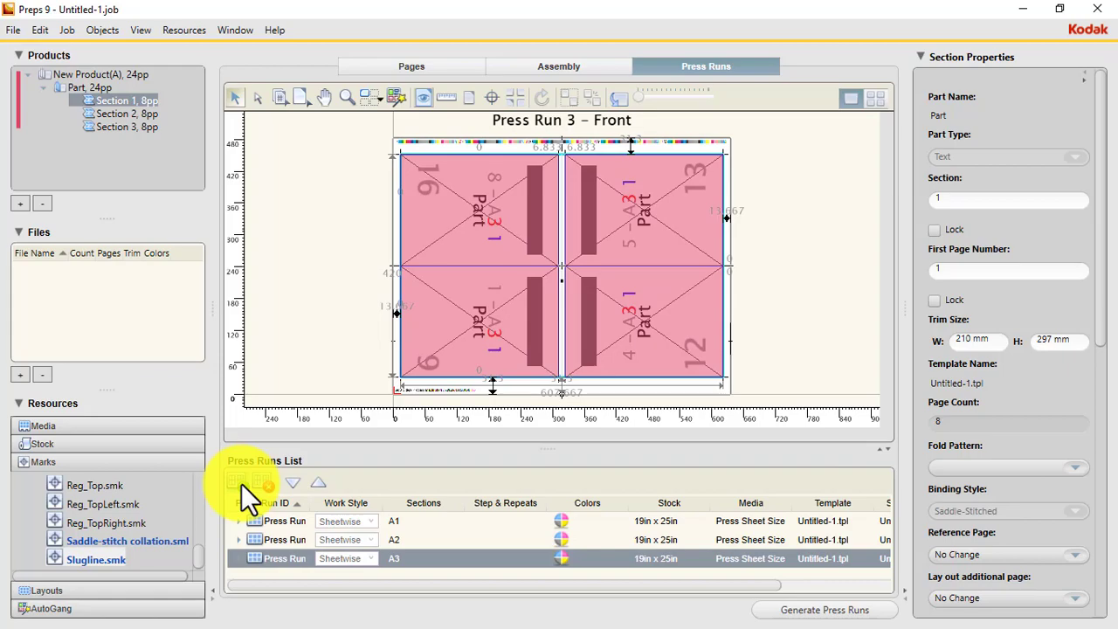
click(241, 483)
click(241, 483)
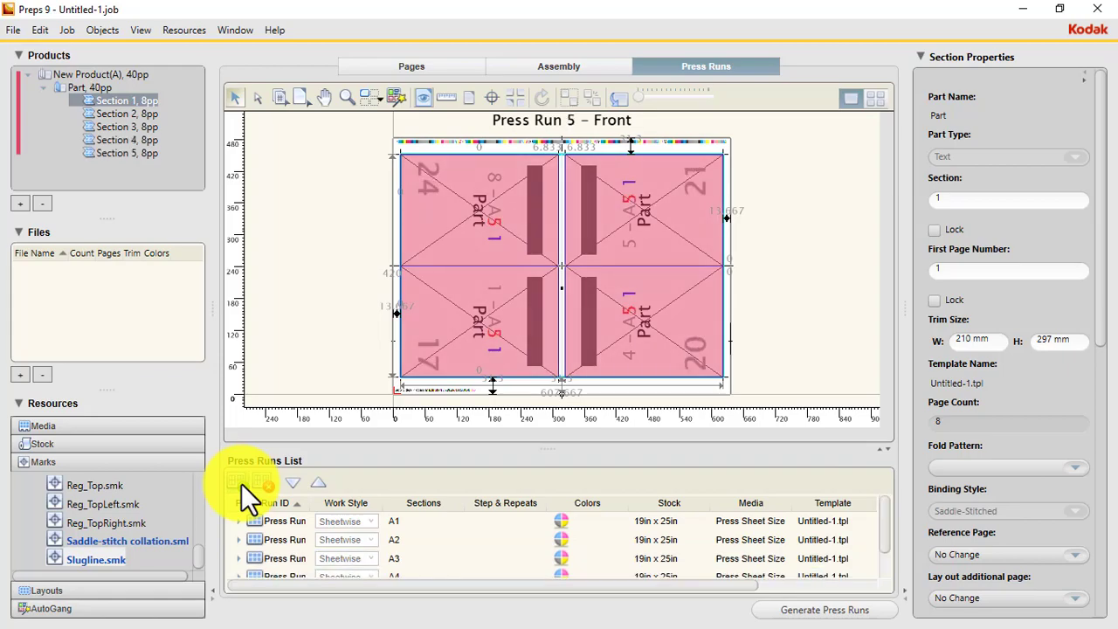
click(241, 482)
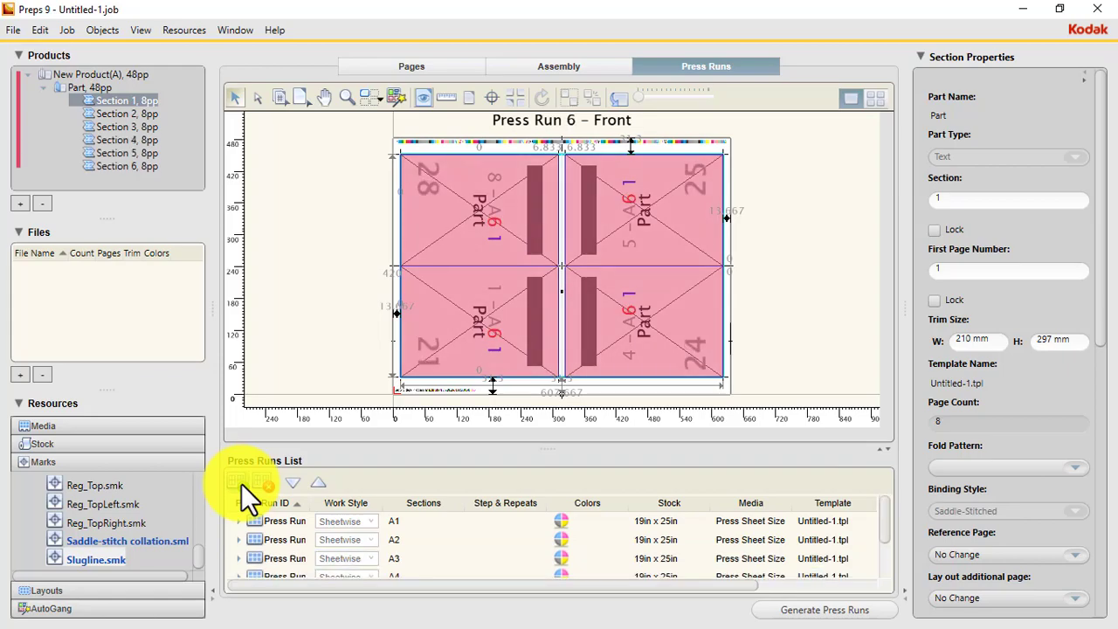
click(241, 483)
click(241, 483)
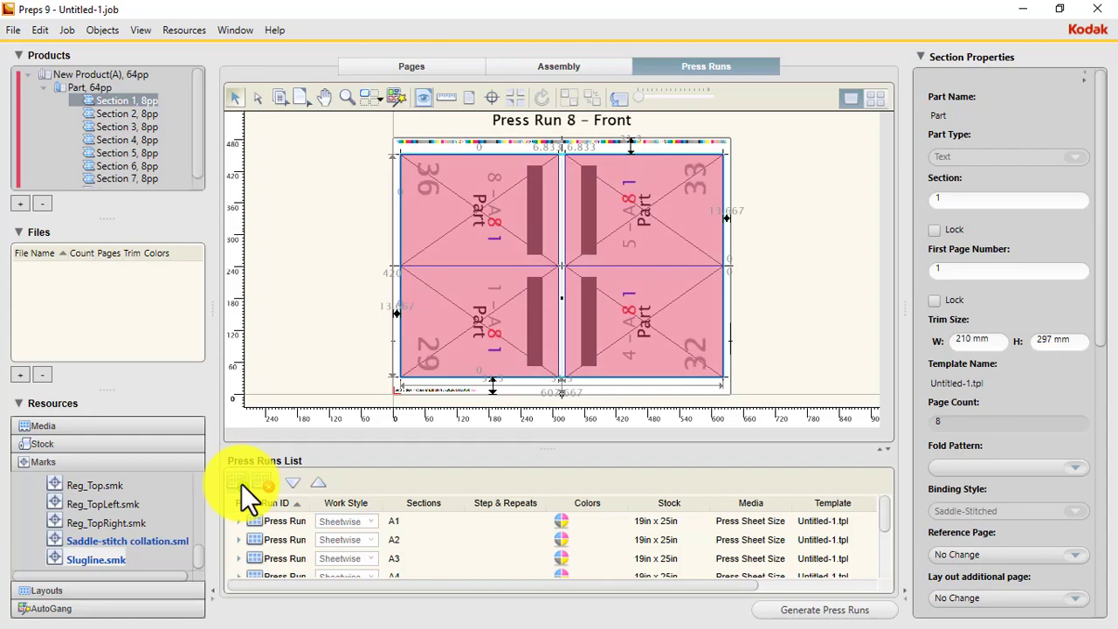
click(241, 483)
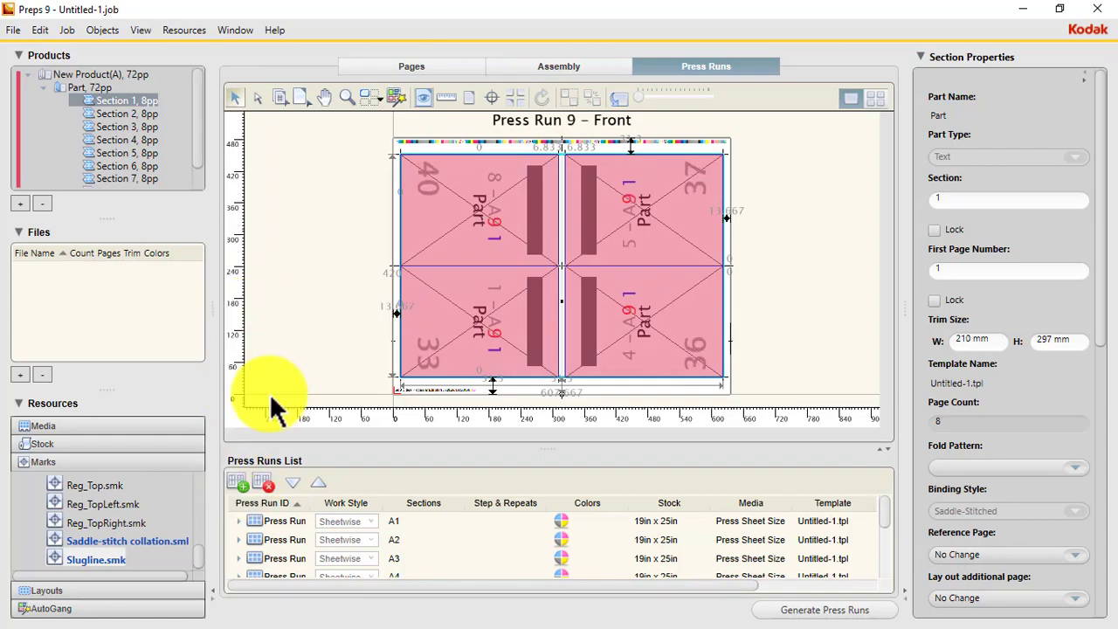
click(404, 521)
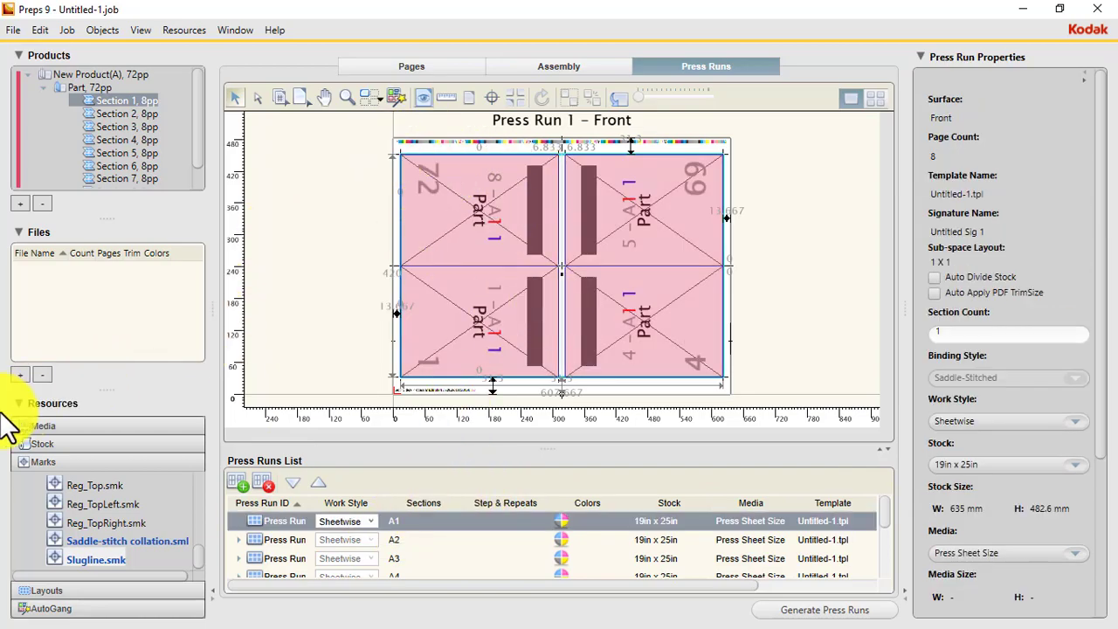
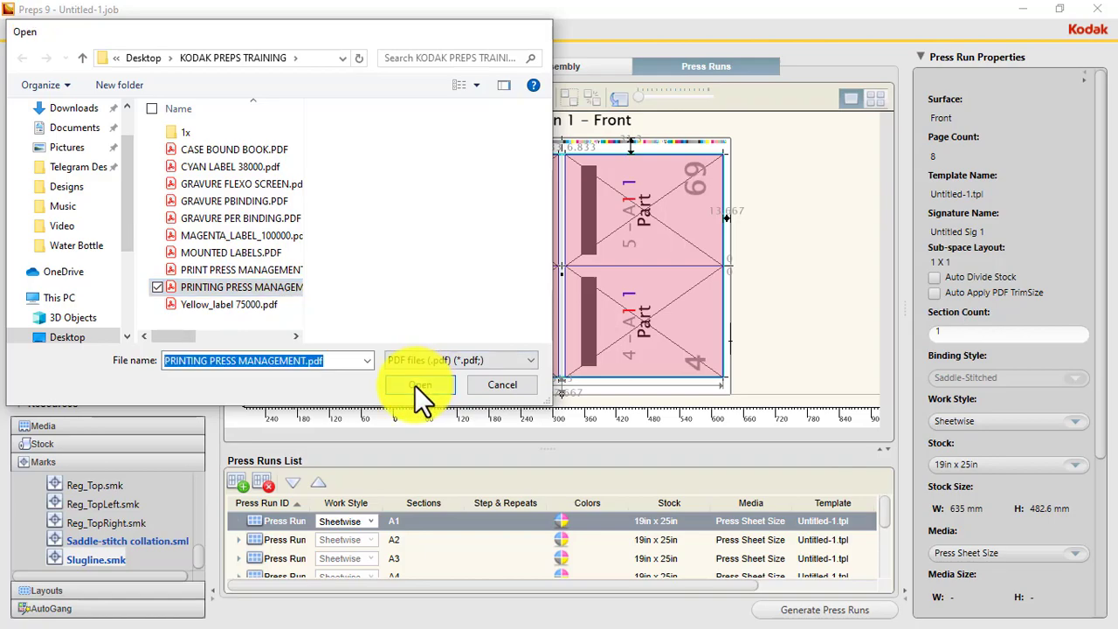
- Add PRINTING PRESS MANAGEMENT.pdf to the job and assign its pages to the pages list starting at page 1
mouse_move(43, 353)
mouse_down()
mouse_move(90, 355)
mouse_move(44, 353)
mouse_up()
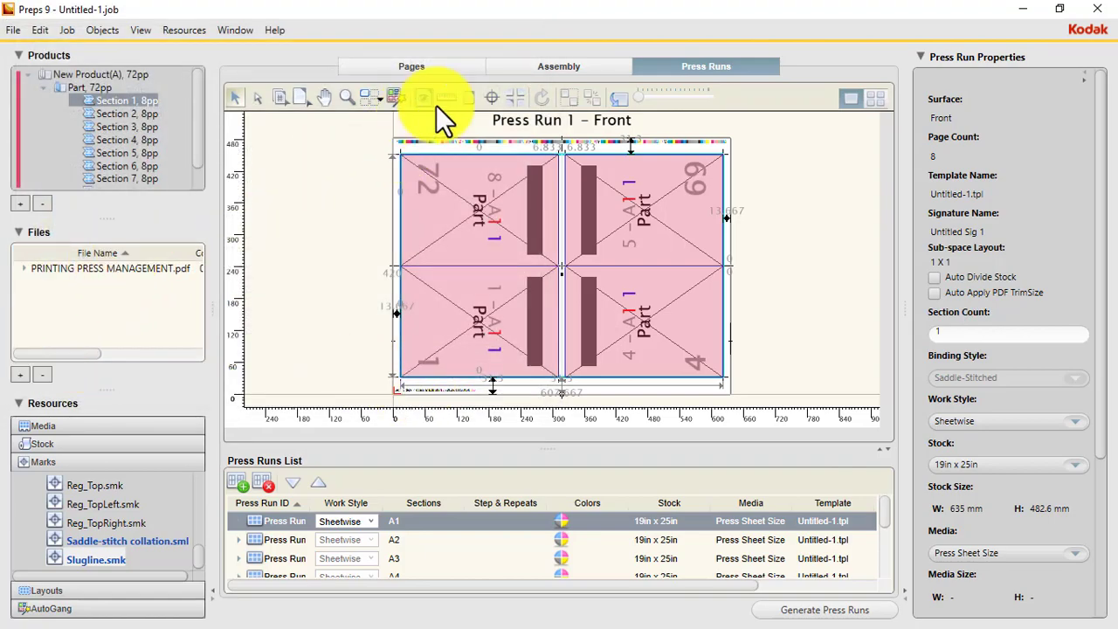
click(411, 66)
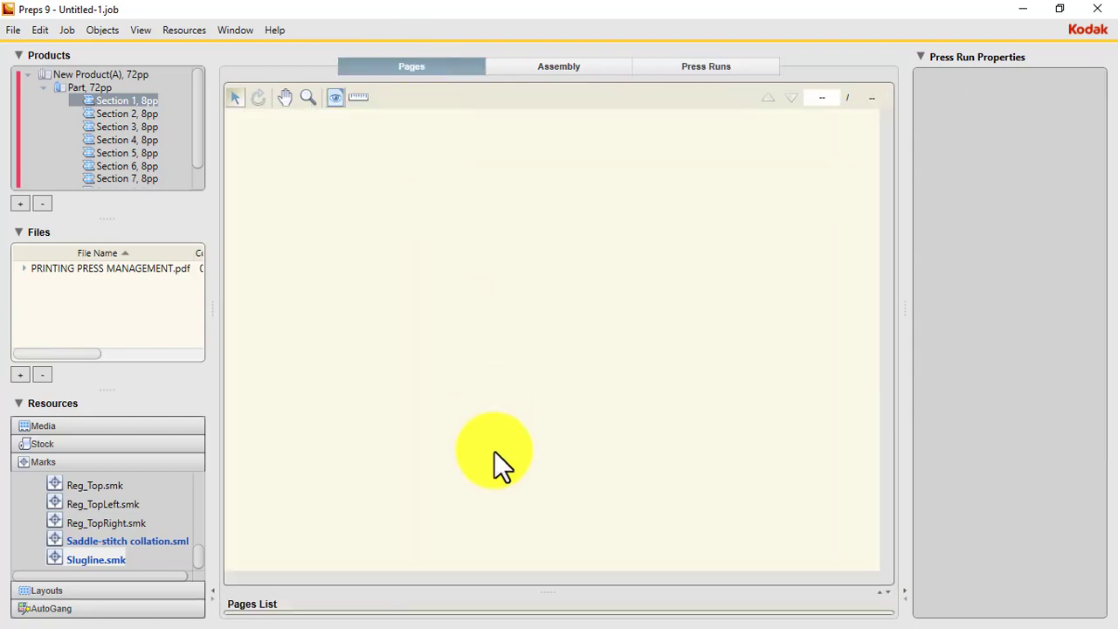
drag(543, 593, 531, 325)
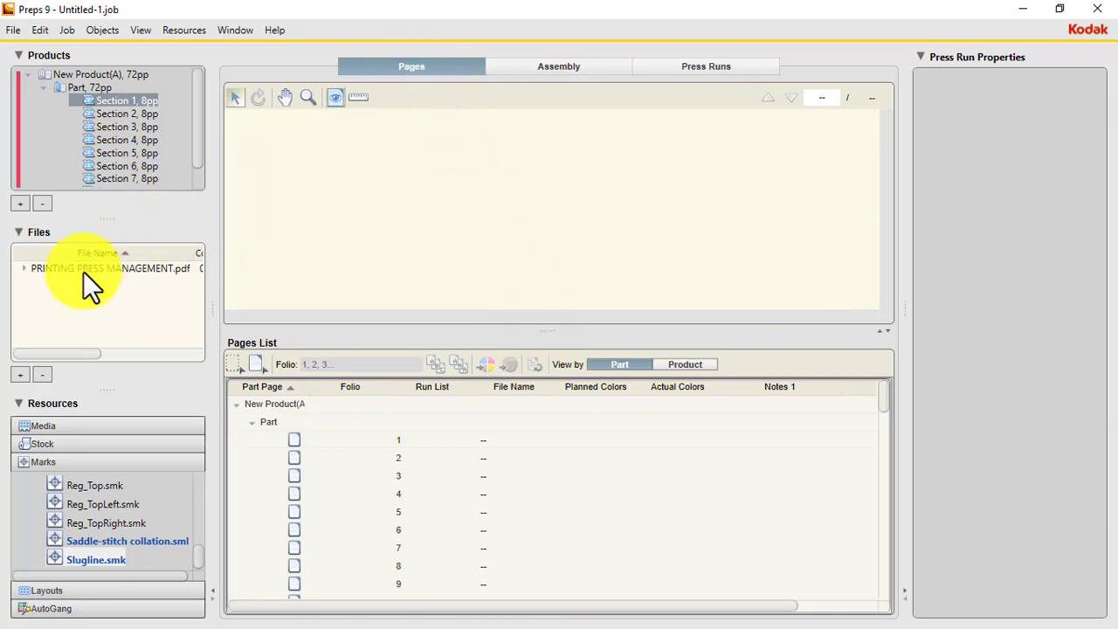
drag(83, 271, 374, 437)
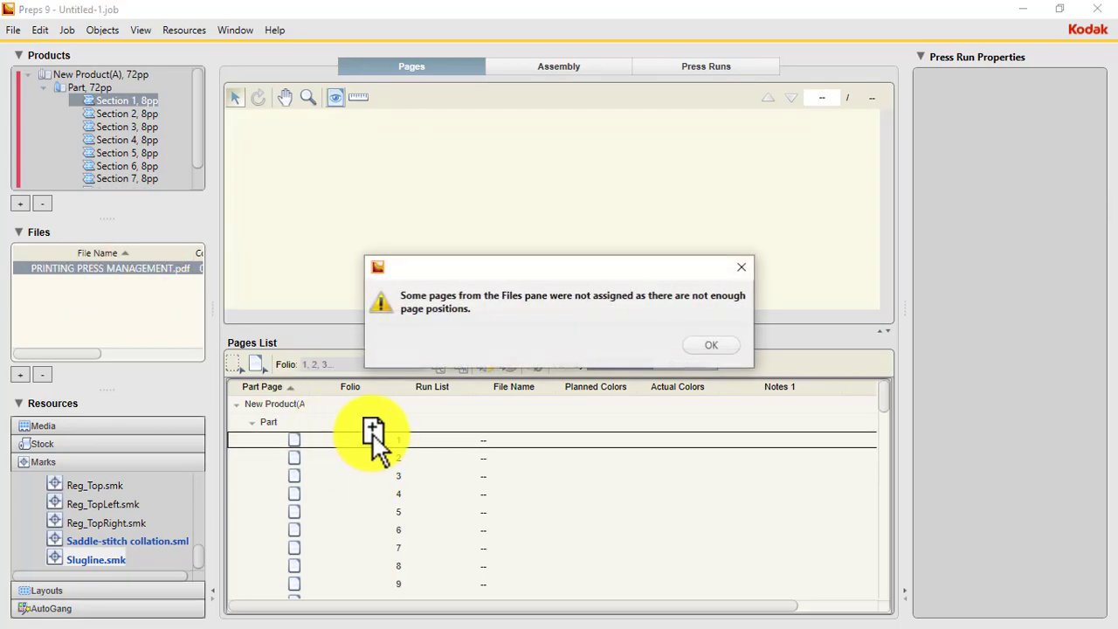
click(718, 344)
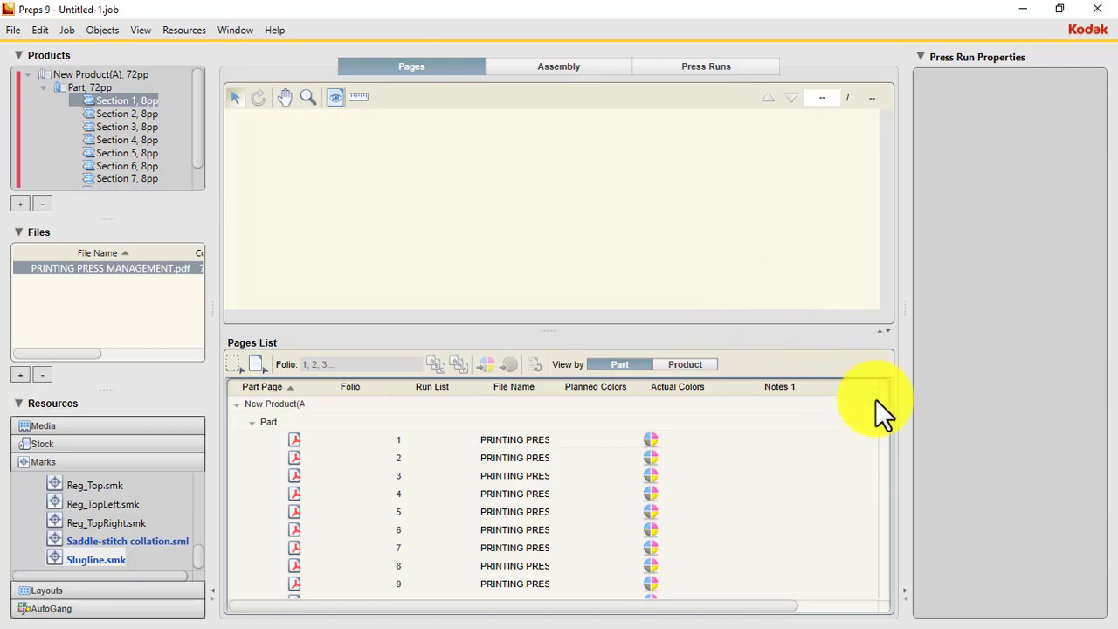
drag(882, 402, 895, 618)
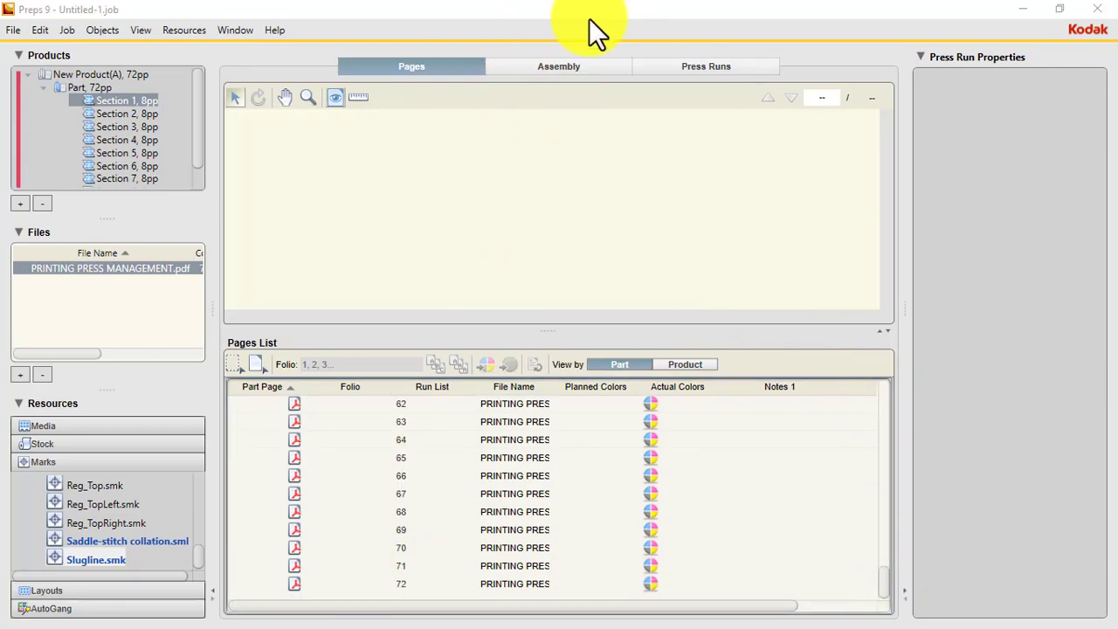
- Examine the imposed page content on the fronts of press runs 1 to 4
click(746, 81)
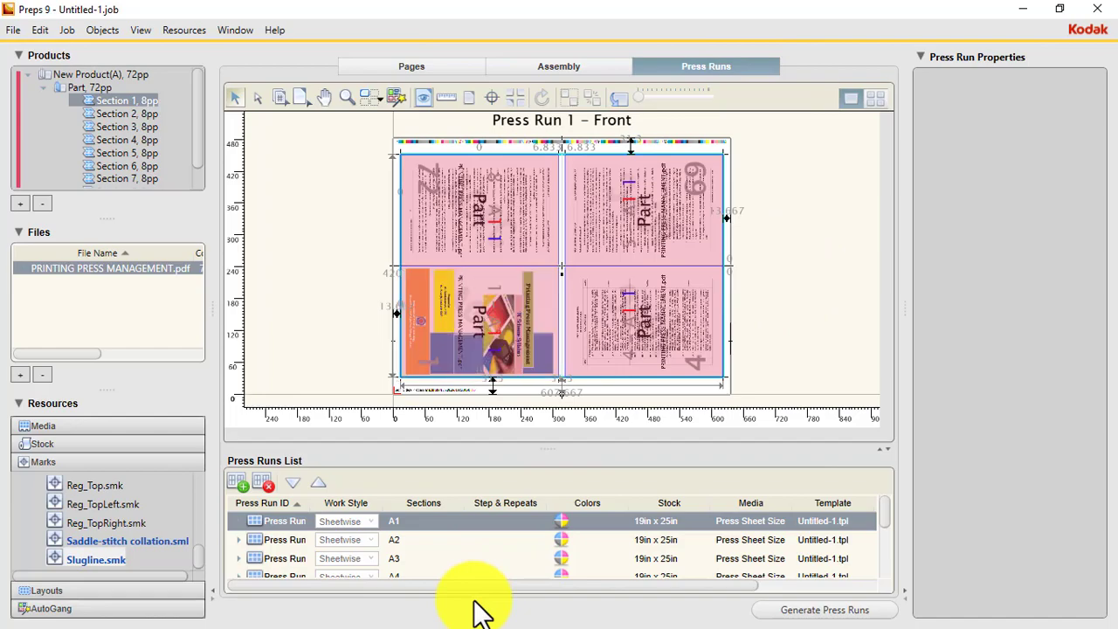
click(429, 536)
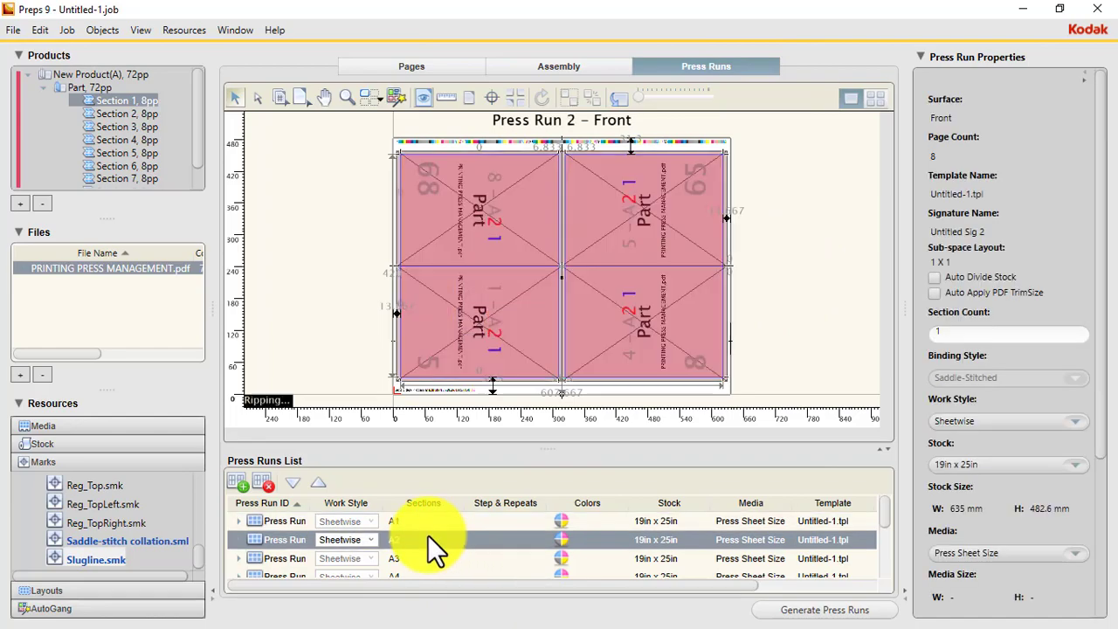
click(431, 556)
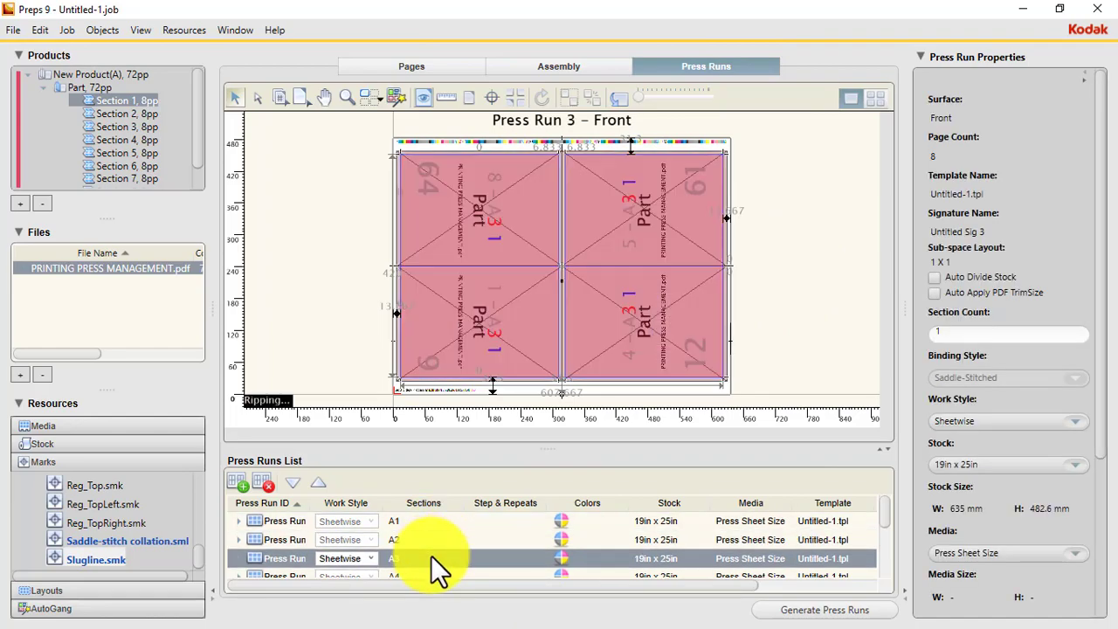
click(435, 572)
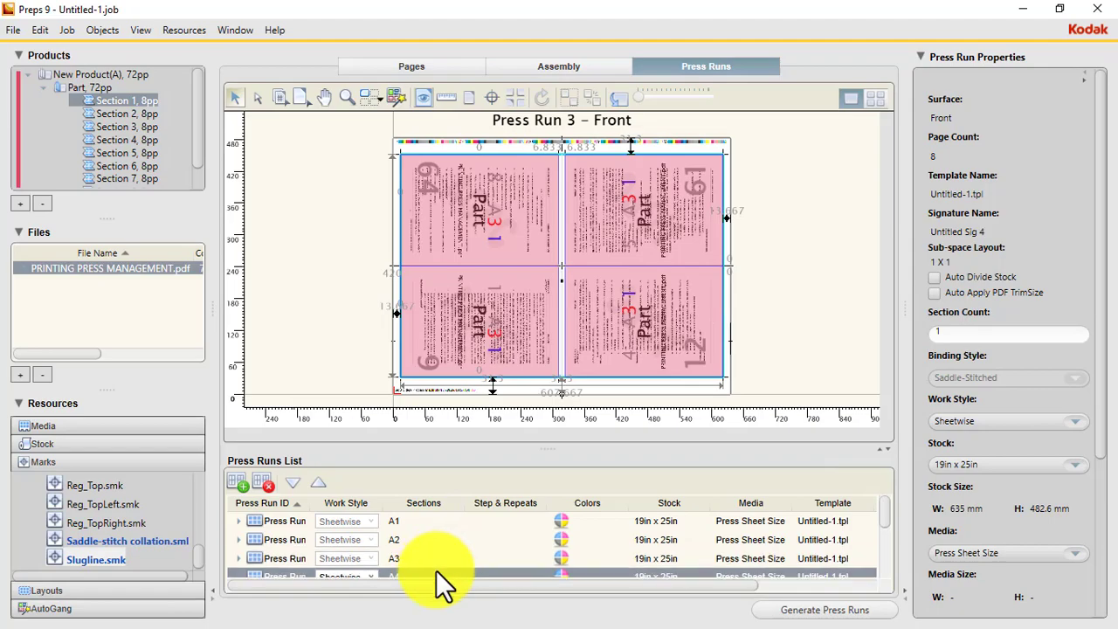
- Reapply Auto Shingling in the layout details to all parts of the expanded product
click(66, 30)
click(83, 68)
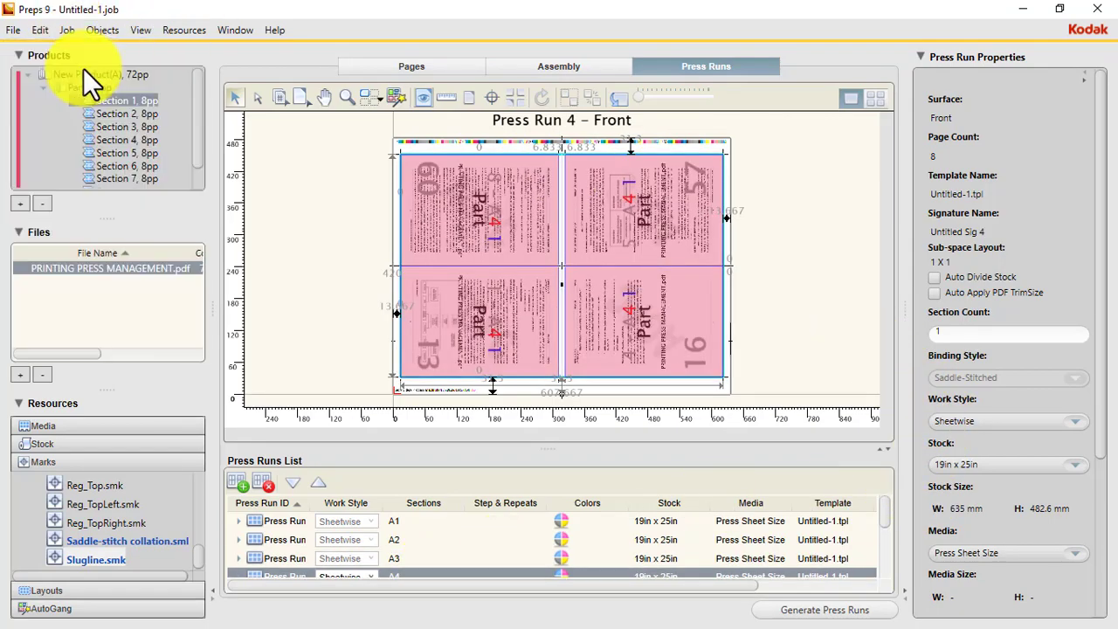
click(405, 309)
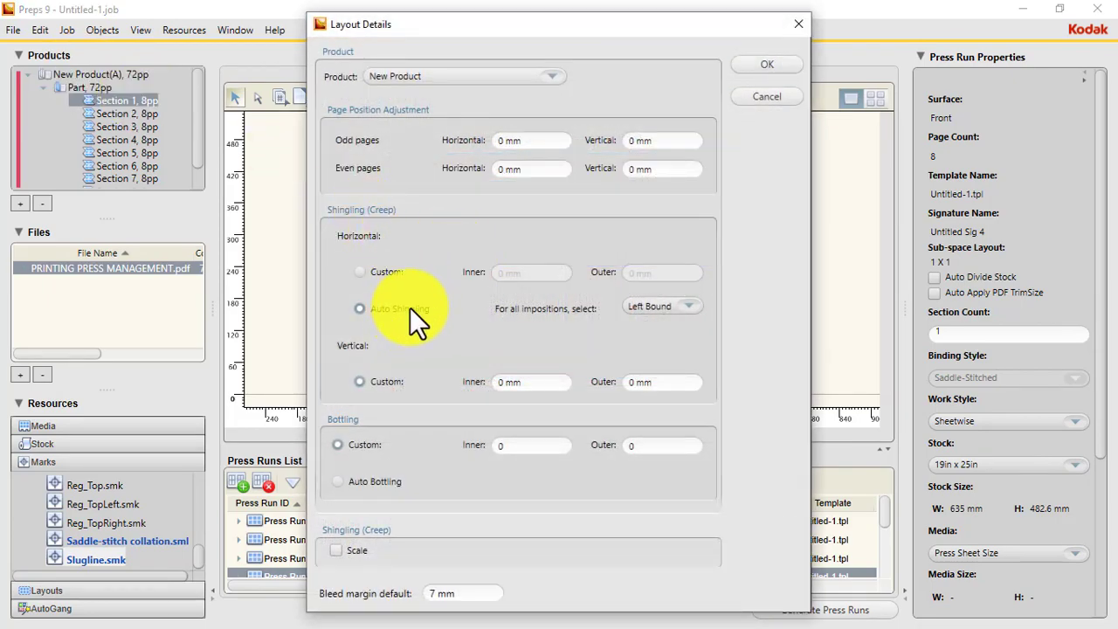
click(766, 65)
click(658, 341)
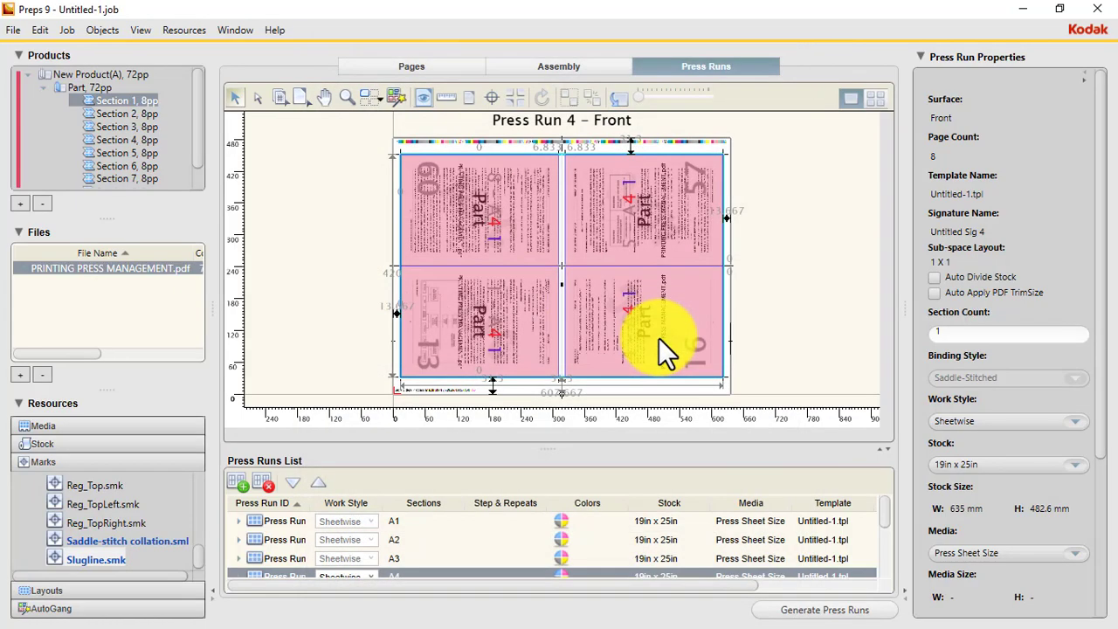
- View the front of press run 2, and inspect the shingling gap at the centre fold line on the front of press run 7 up close
click(589, 535)
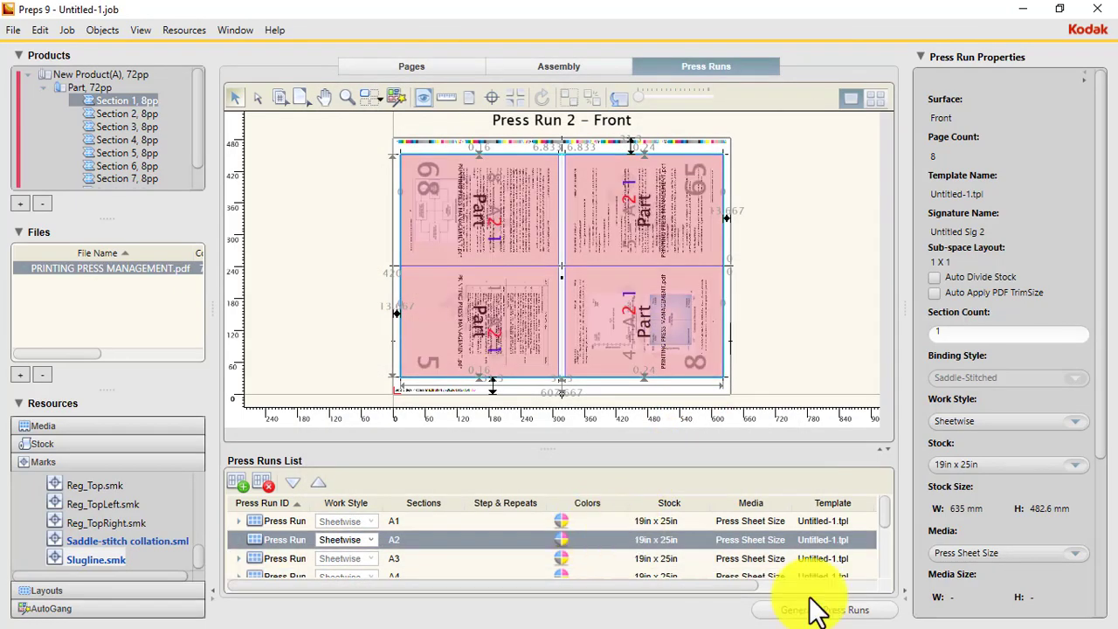
scroll(885, 550, down, 3)
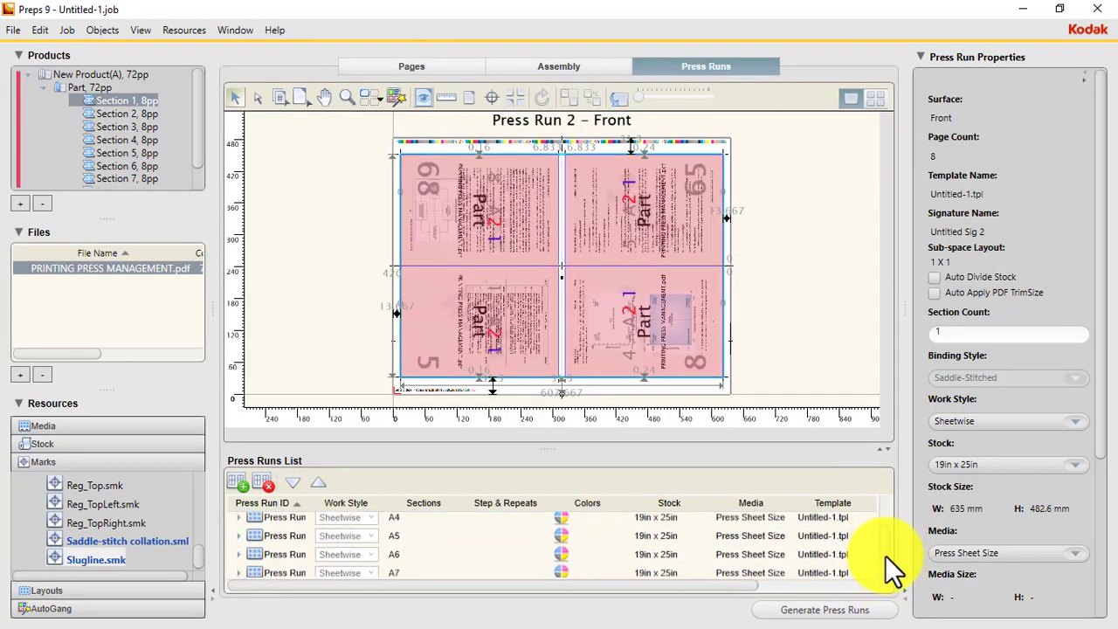
click(674, 567)
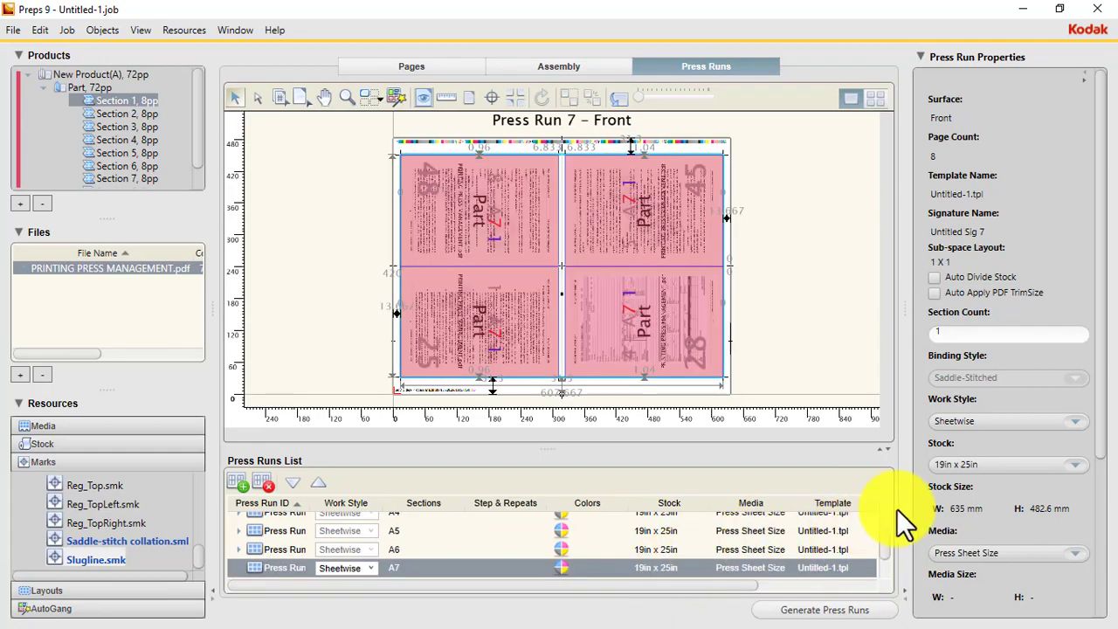
click(806, 278)
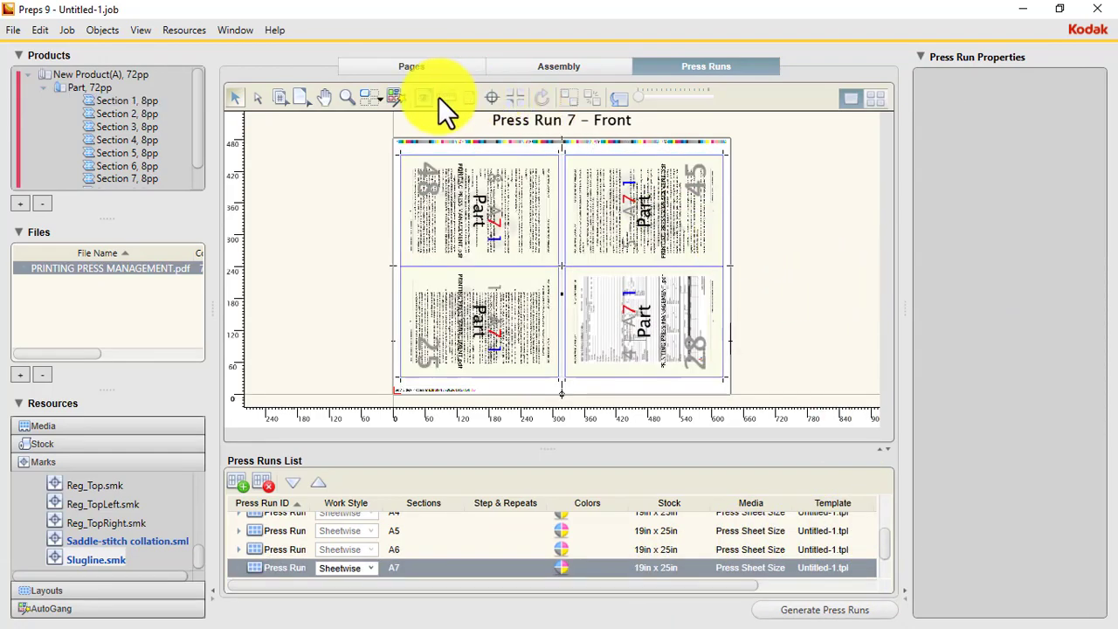
click(347, 93)
drag(377, 245, 563, 329)
drag(310, 210, 511, 345)
drag(289, 156, 472, 297)
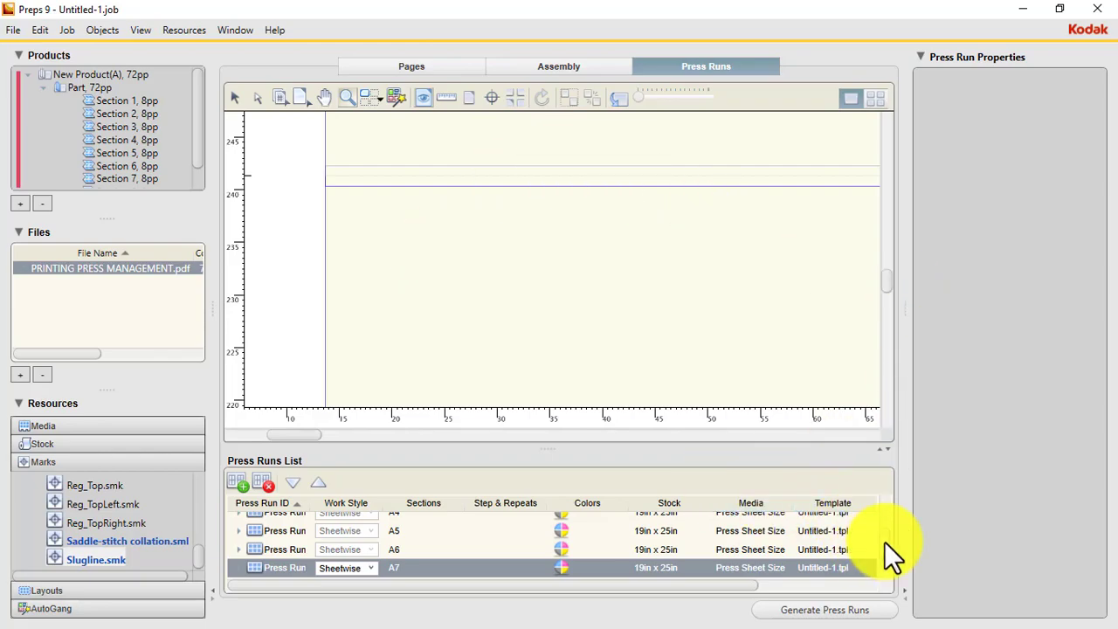
- Inspect the centre fold line between the page rows on the front of press run 1 up close
drag(883, 541, 889, 494)
click(493, 515)
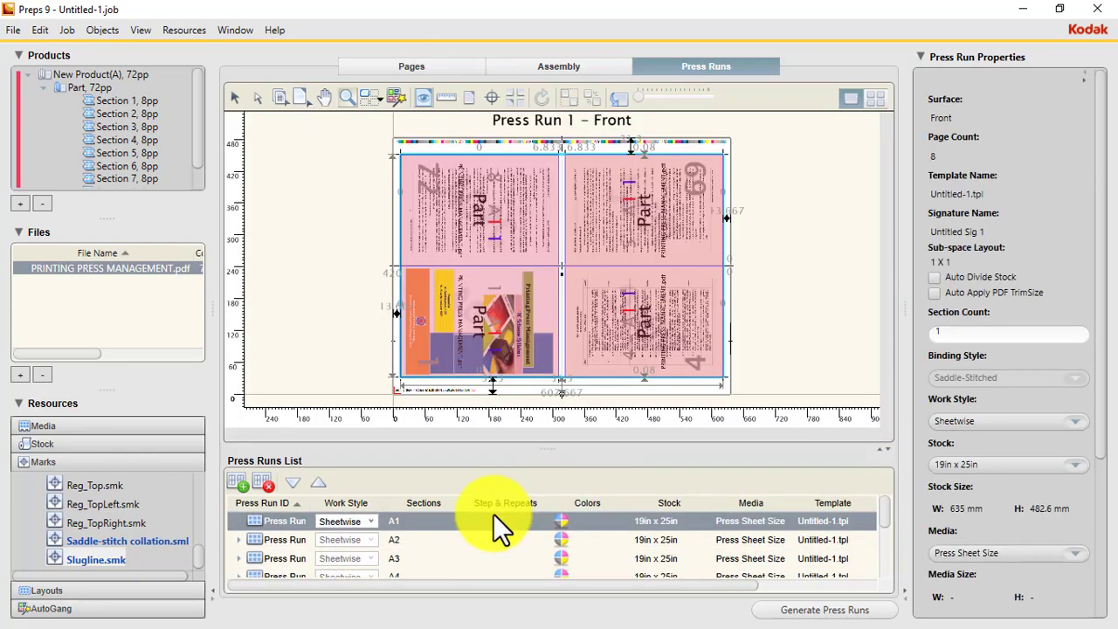
drag(368, 227, 515, 328)
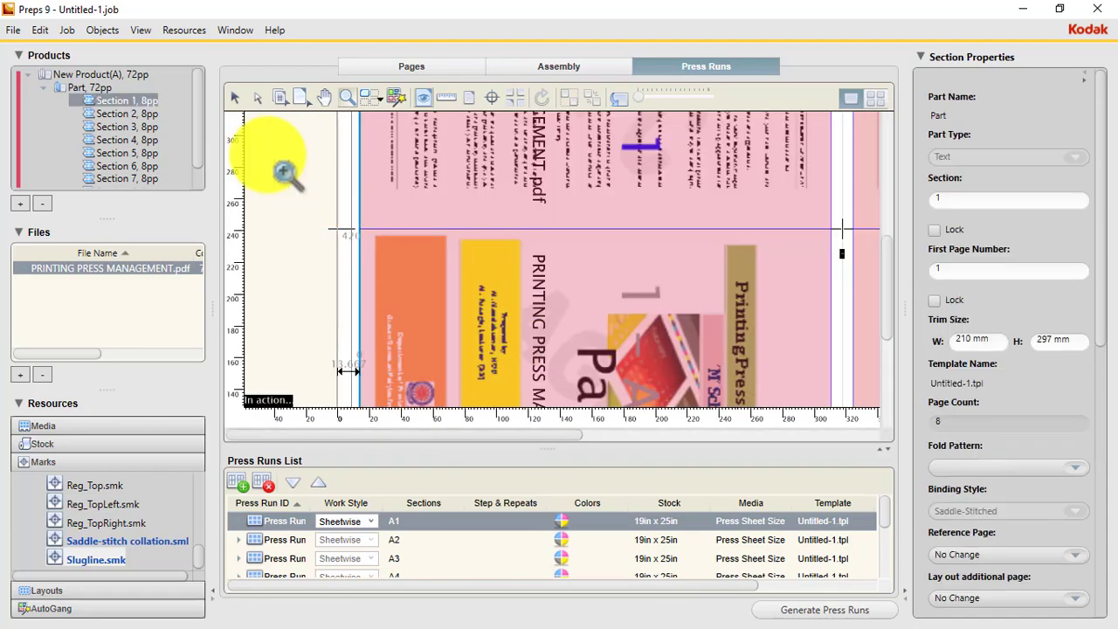
drag(294, 200, 505, 333)
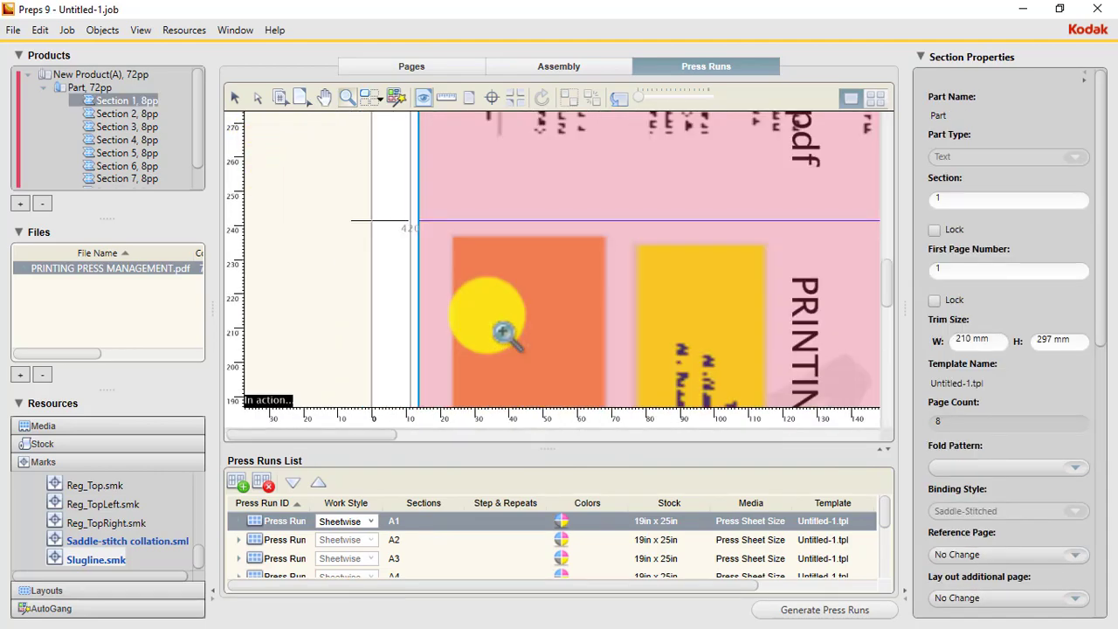
- Compare the shingling offset at the centre fold line on the fronts of press runs 2 and 3
click(414, 539)
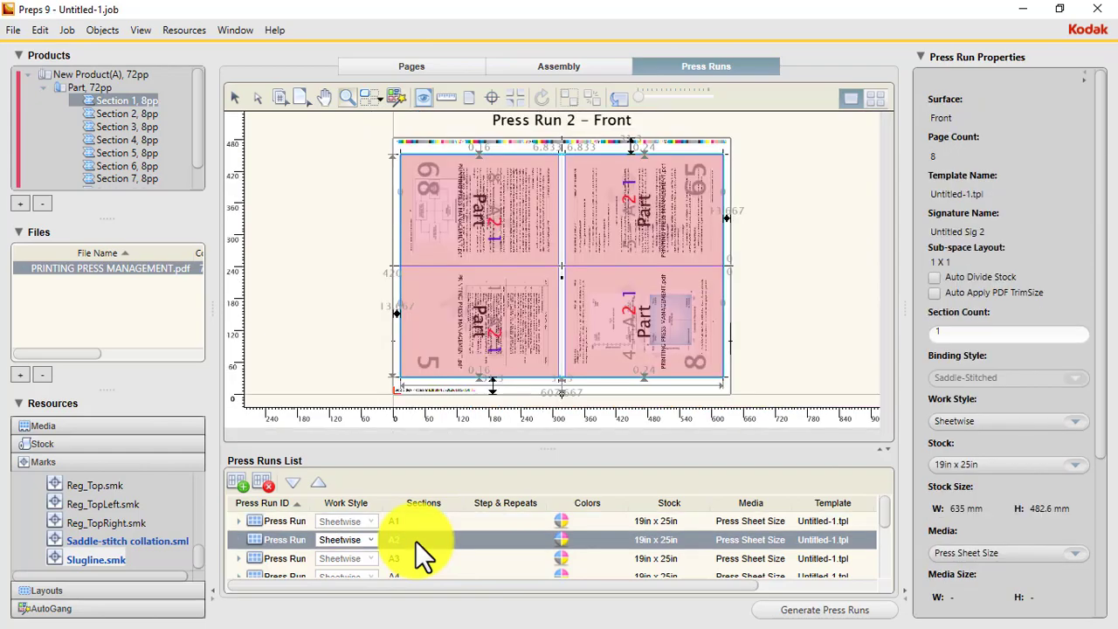
drag(371, 243, 430, 295)
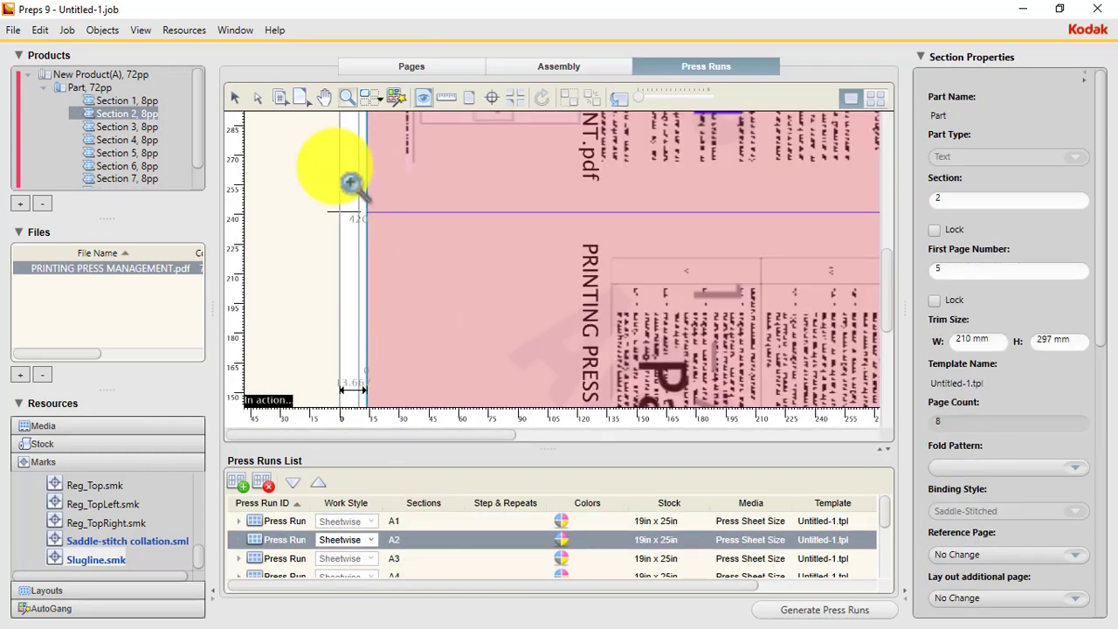
drag(350, 183, 559, 325)
click(388, 558)
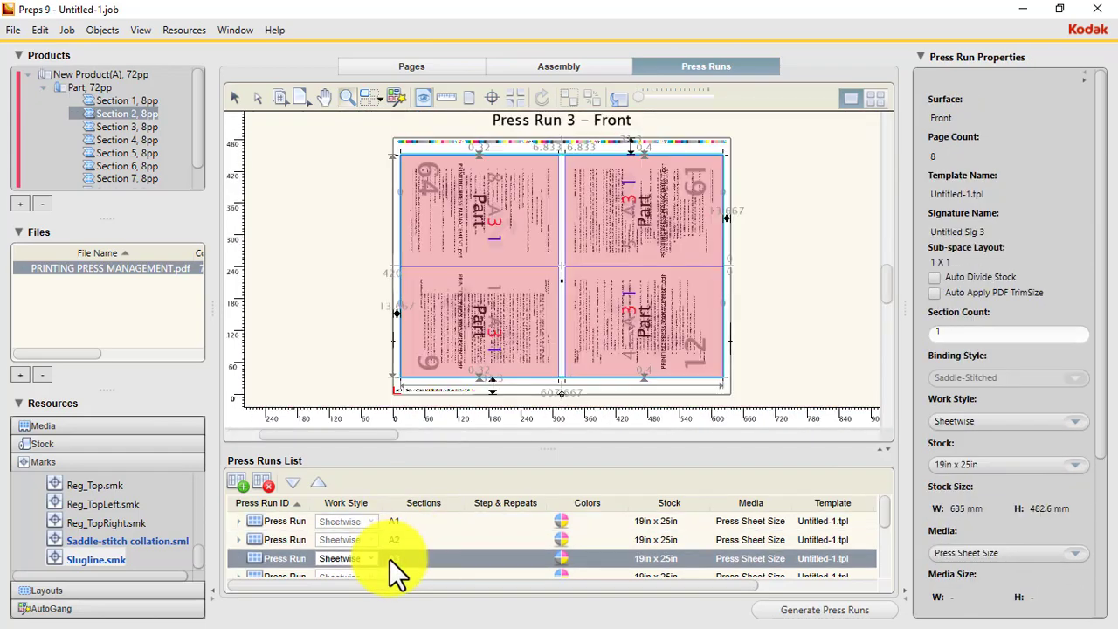
drag(365, 241, 499, 324)
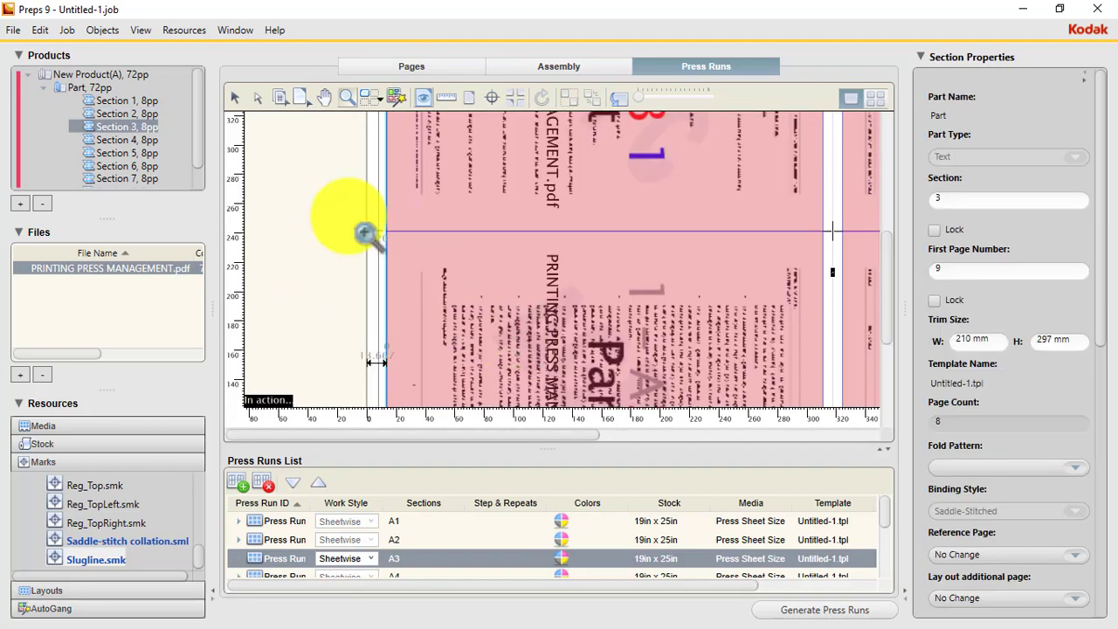
drag(319, 190, 512, 314)
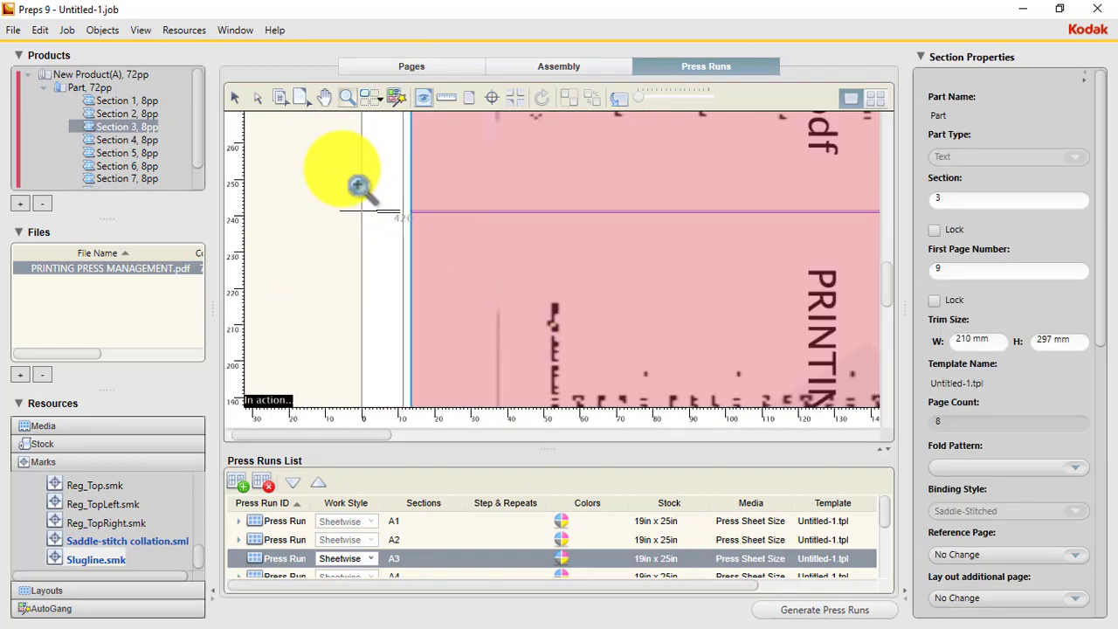
drag(361, 187, 518, 294)
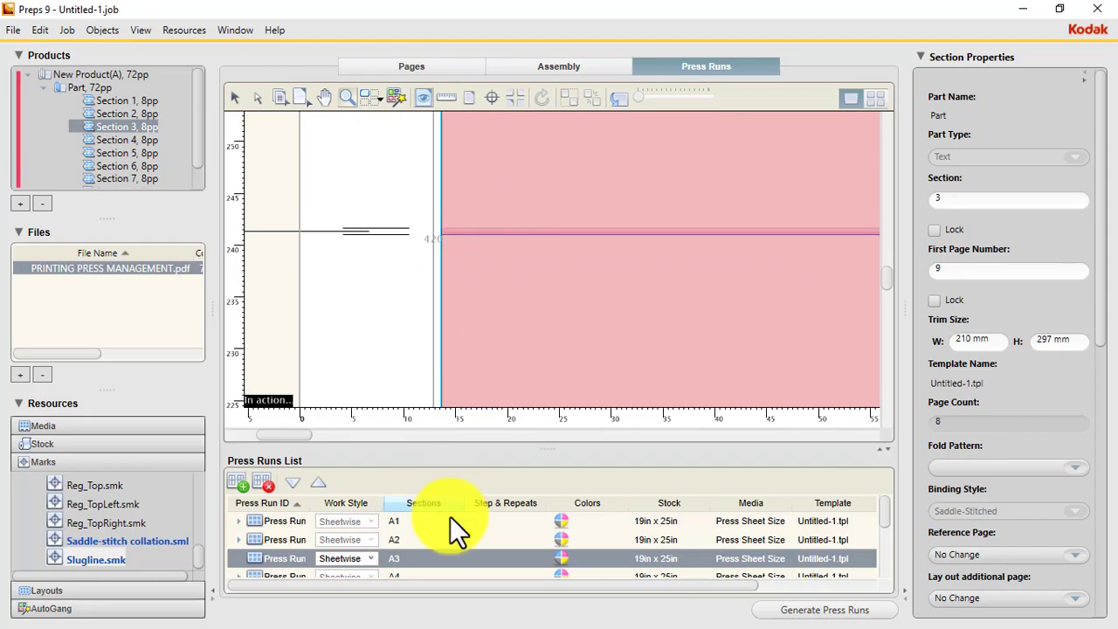
- Inspect the shingling offset at the centre fold line on the front of press run 8, and deselect the section
click(418, 573)
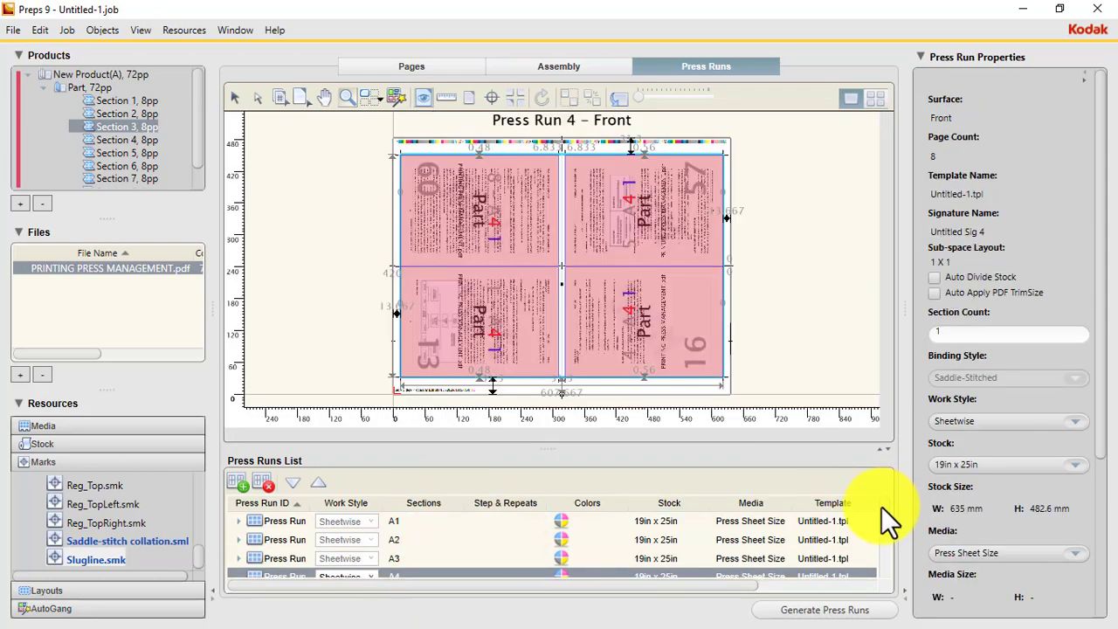
drag(881, 507, 897, 549)
click(455, 565)
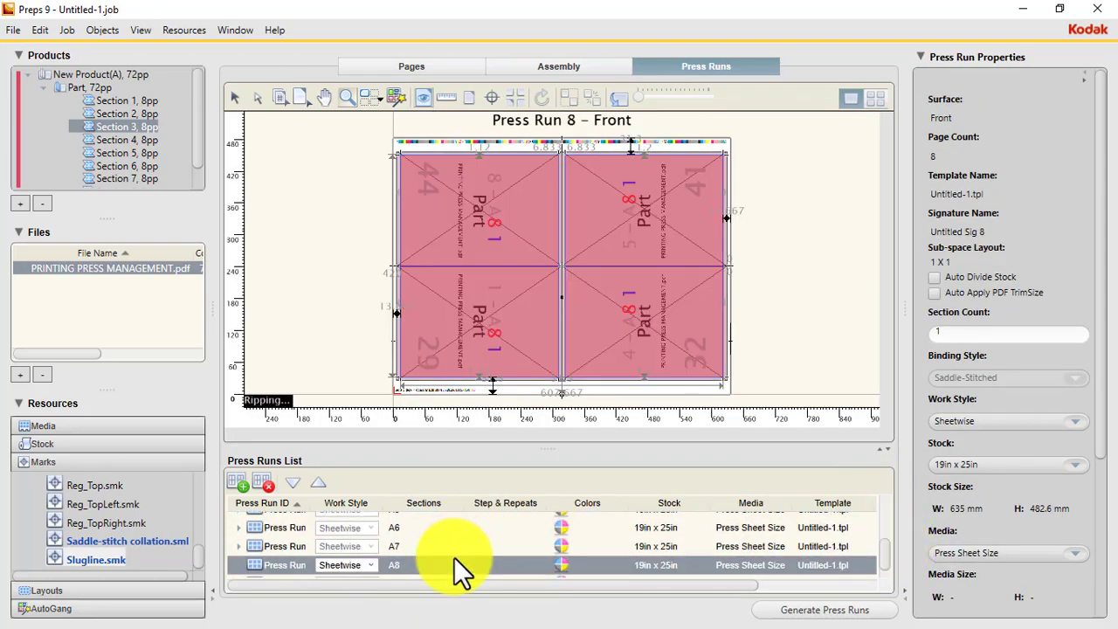
drag(376, 249, 498, 349)
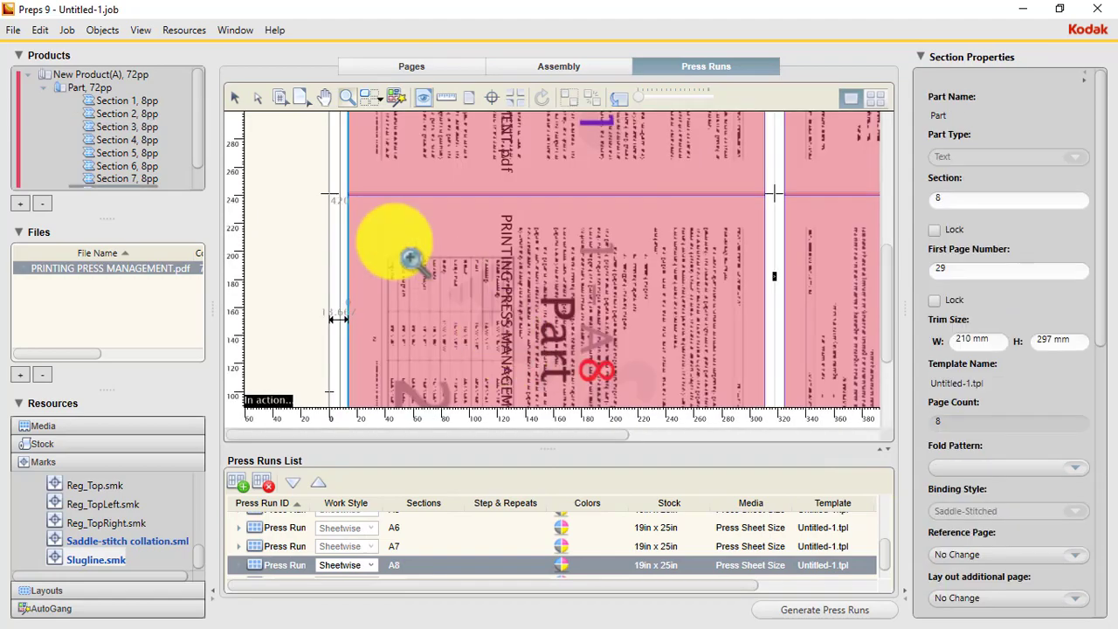
drag(324, 187, 495, 311)
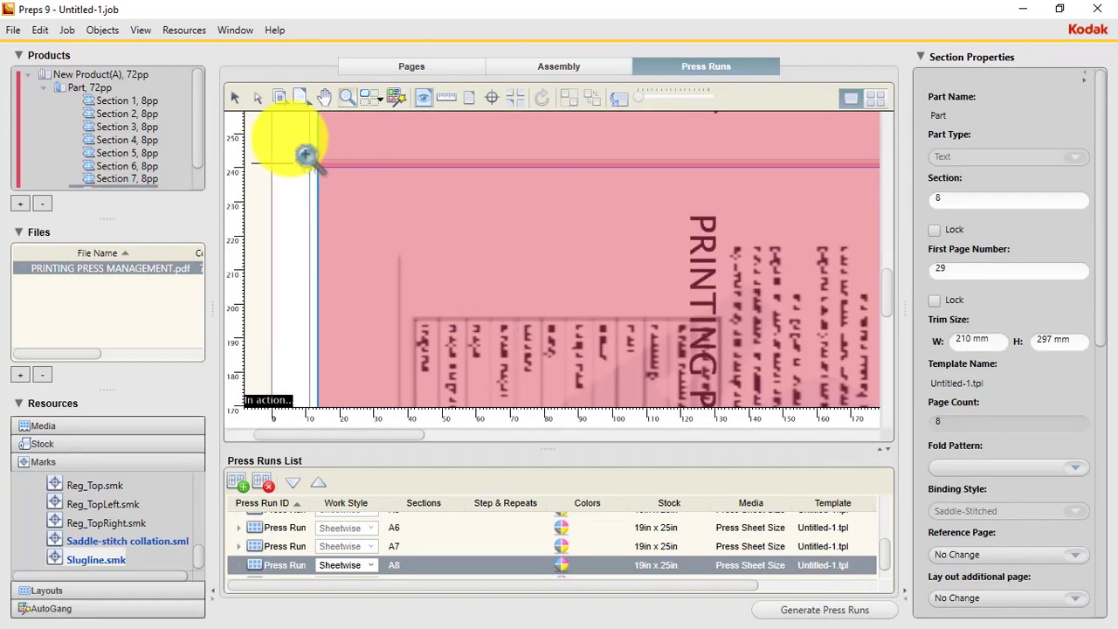
drag(304, 149, 382, 232)
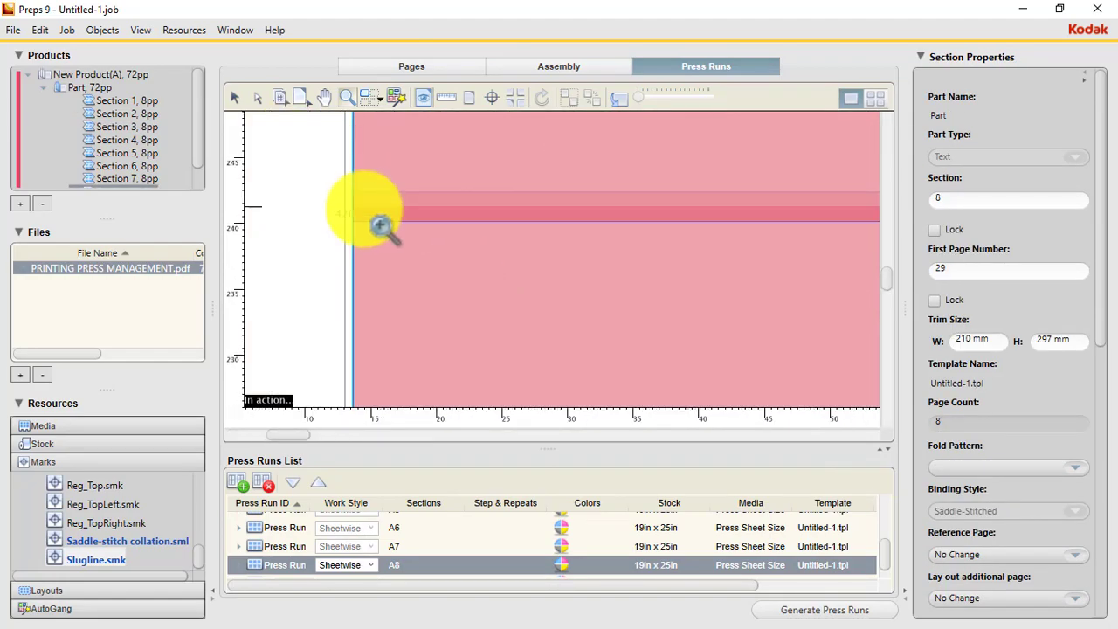
click(234, 97)
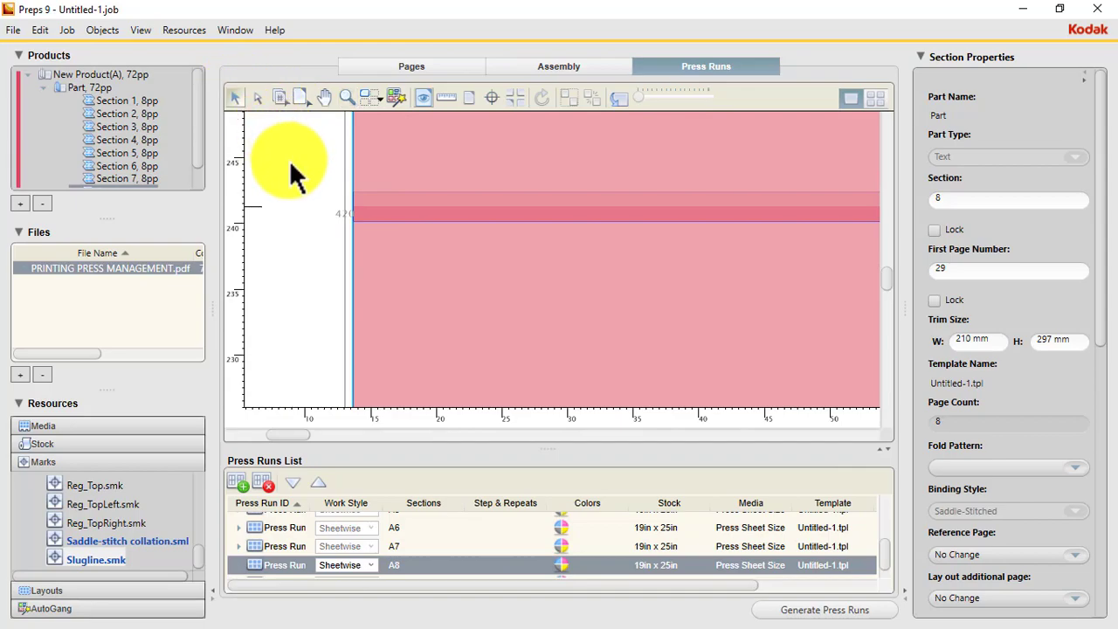
click(289, 159)
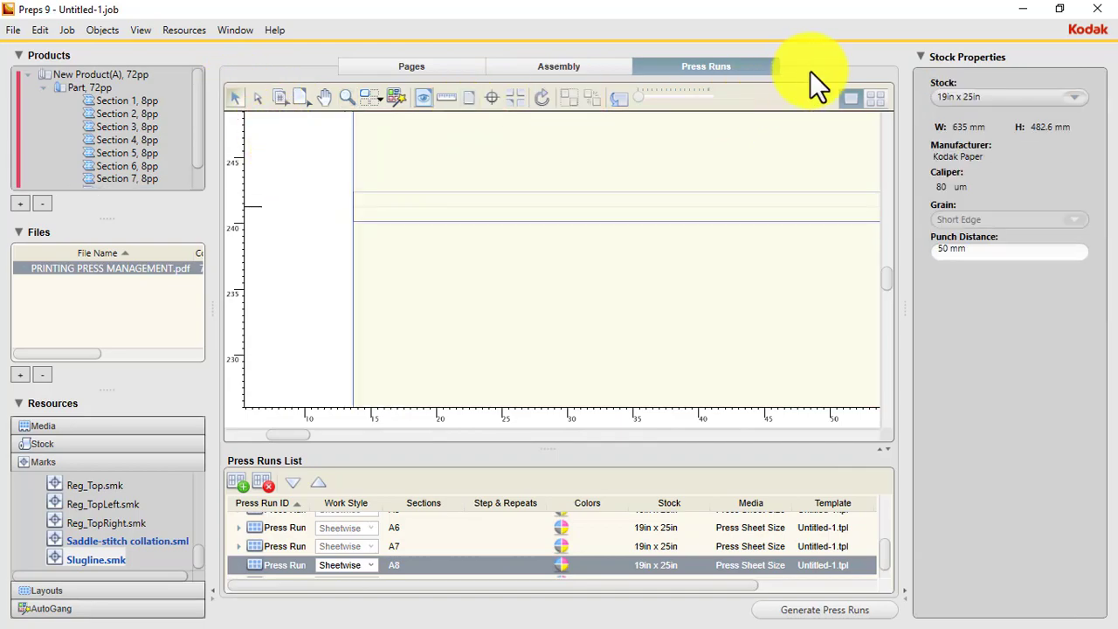